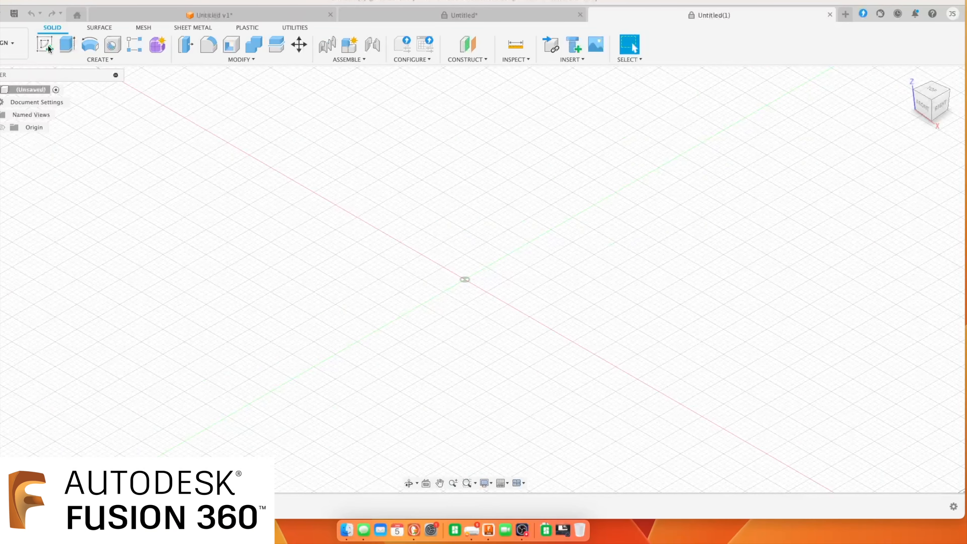
# Sketch a 1 in diameter circle centred on the origin of the horizontal ground plane
pyautogui.click(48, 46)
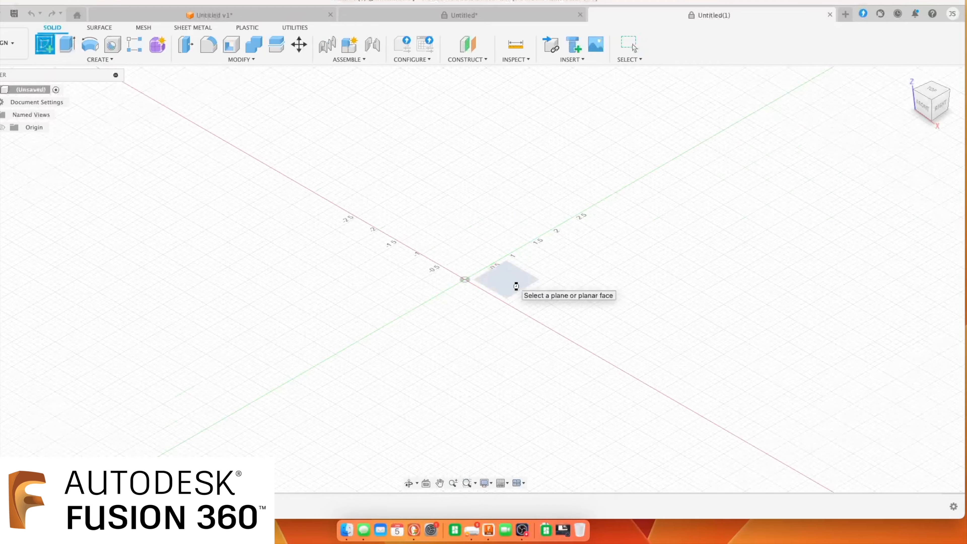
pyautogui.click(516, 286)
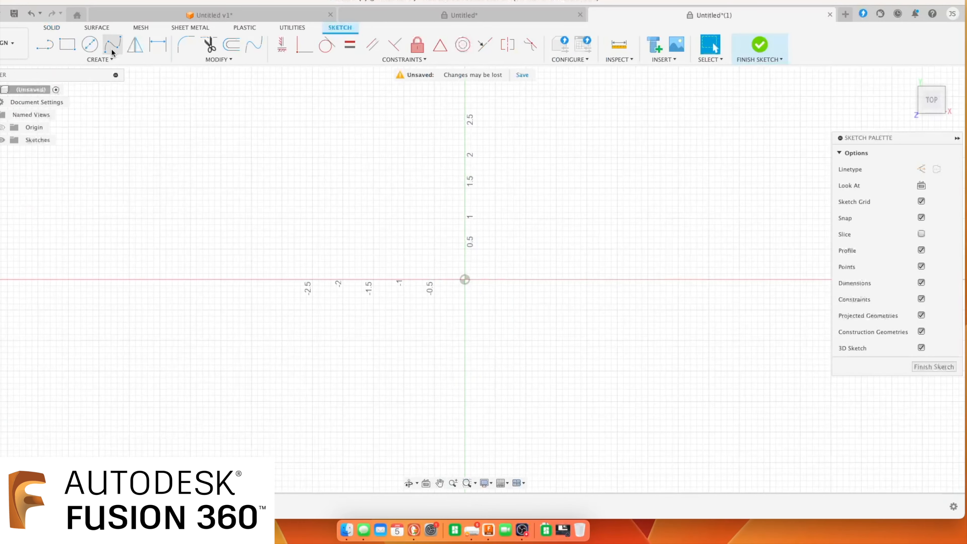
pyautogui.click(90, 44)
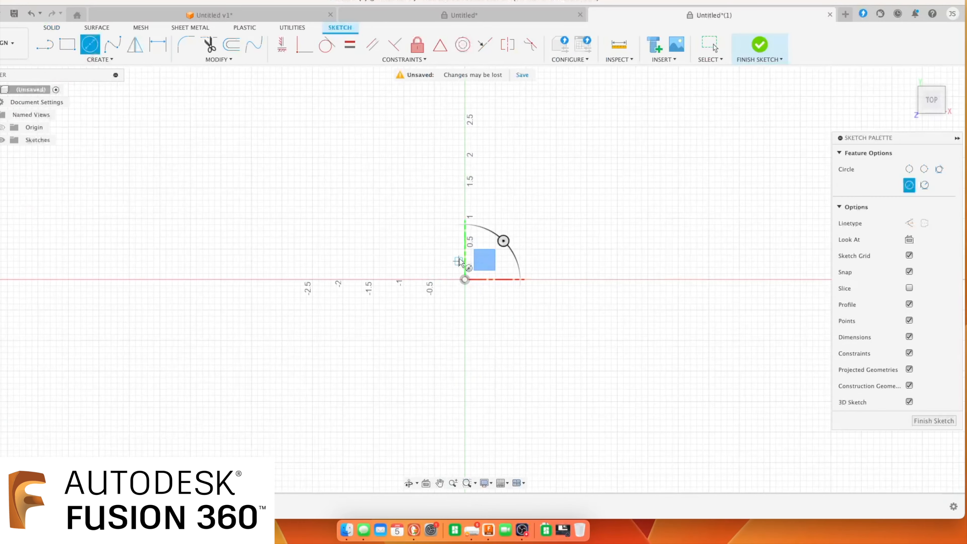
pyautogui.click(464, 280)
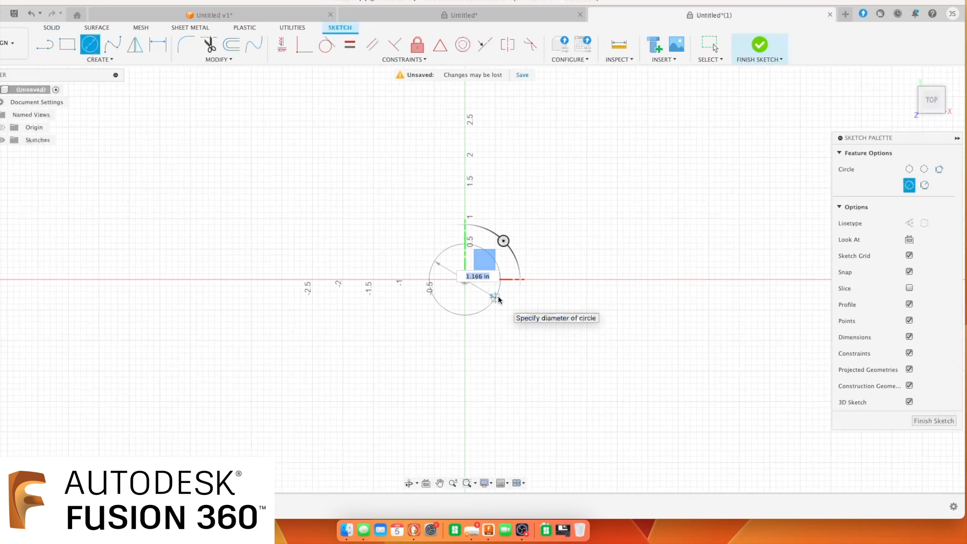
pyautogui.write('1')
pyautogui.press('Return')
pyautogui.press('Escape')
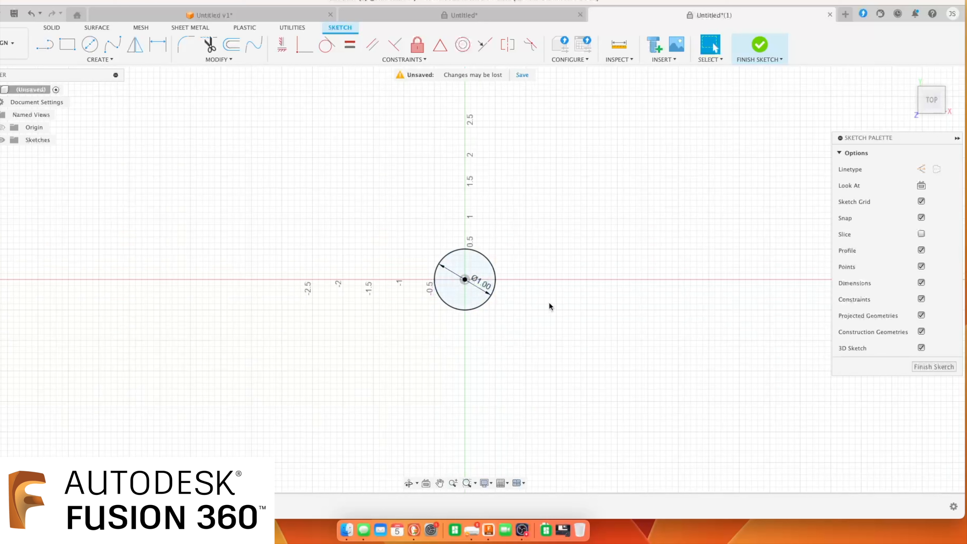
# Extrude the circle profile 1.5 in upward as a new body
pyautogui.click(487, 267)
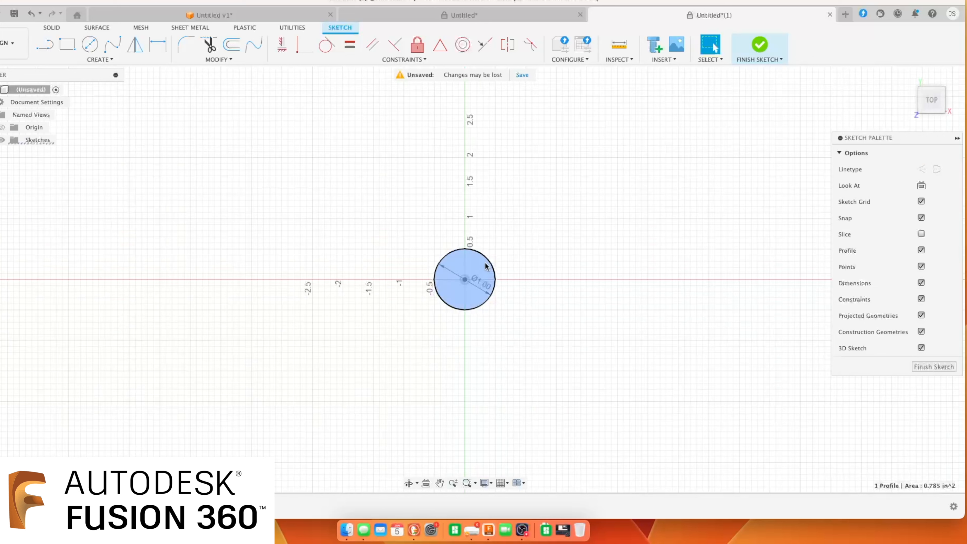
pyautogui.click(58, 27)
pyautogui.click(67, 44)
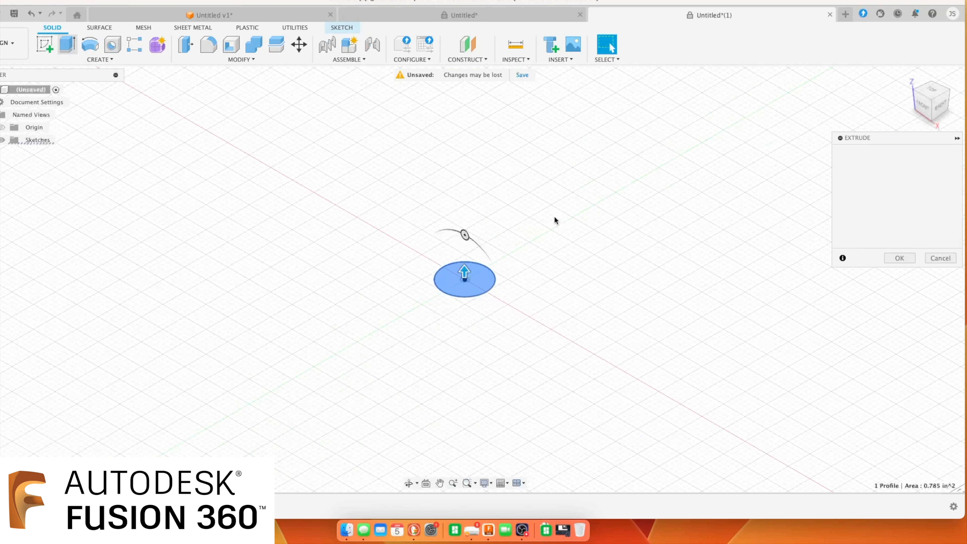
pyautogui.click(879, 233)
pyautogui.write('1.')
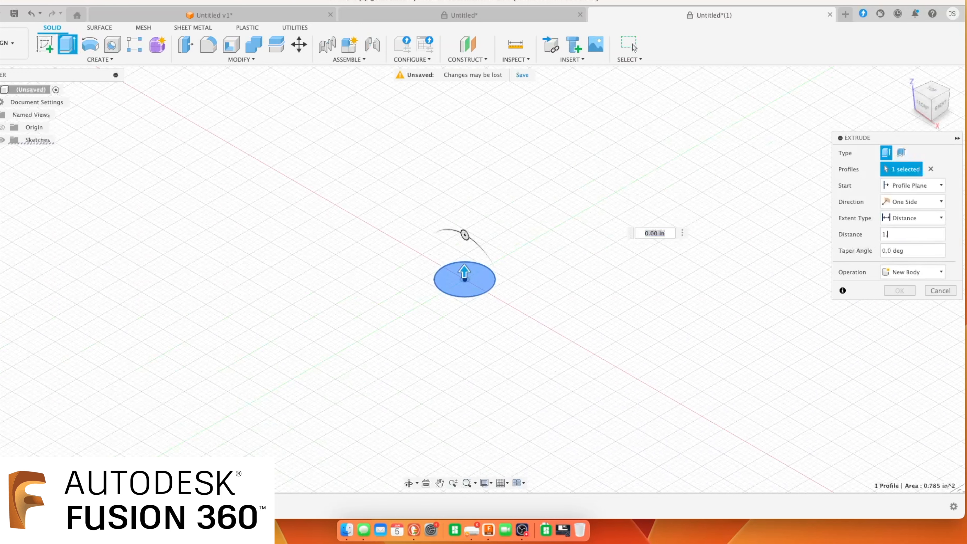
pyautogui.write('5')
pyautogui.press('Return')
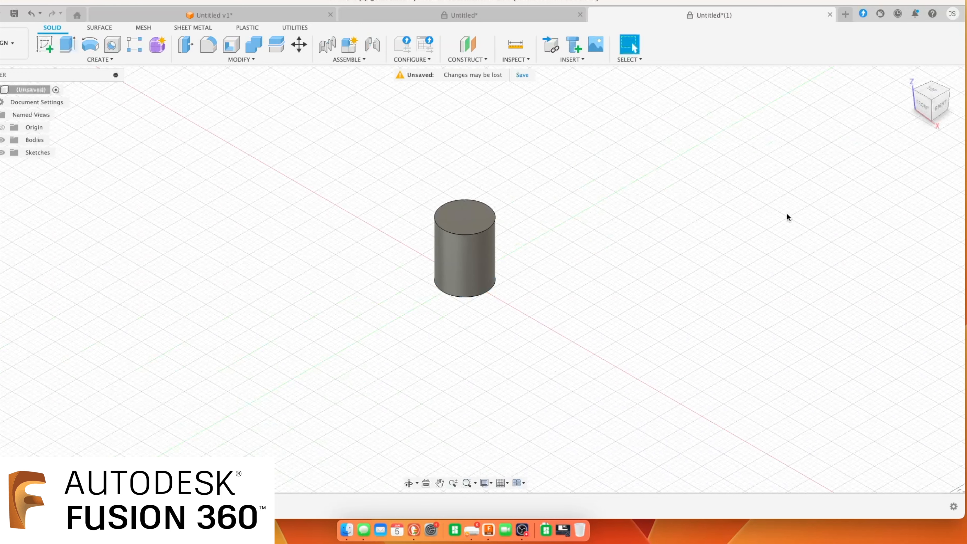
# Join a concentric cylinder of 1.5 in diameter and 0.25 in height onto the top face of the shaft
pyautogui.scroll(-2, 765, 214)
pyautogui.scroll(4, 764, 214)
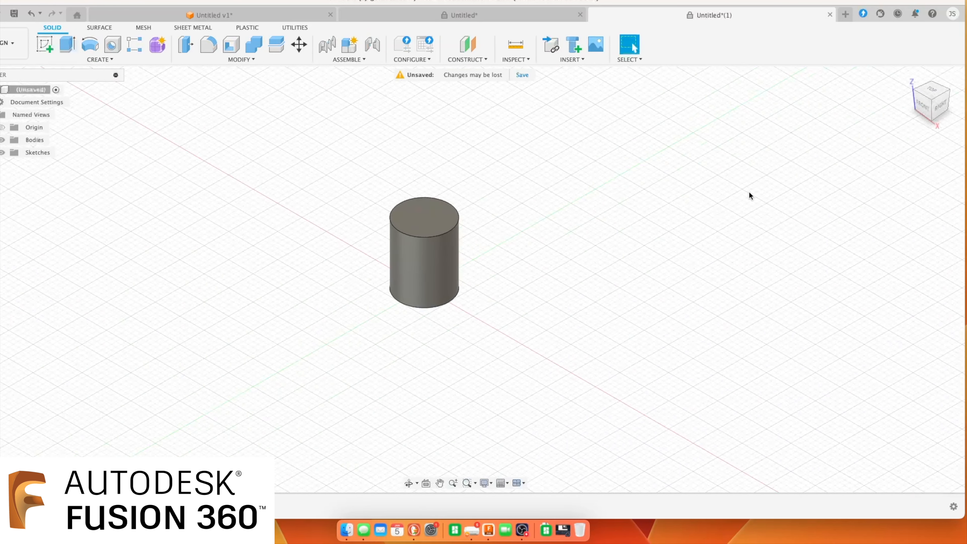
pyautogui.click(98, 60)
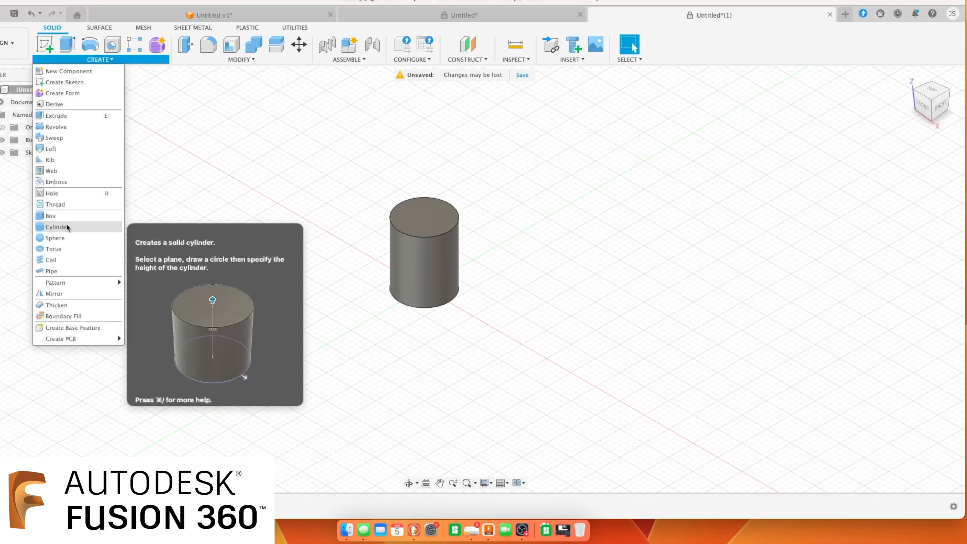
pyautogui.click(56, 226)
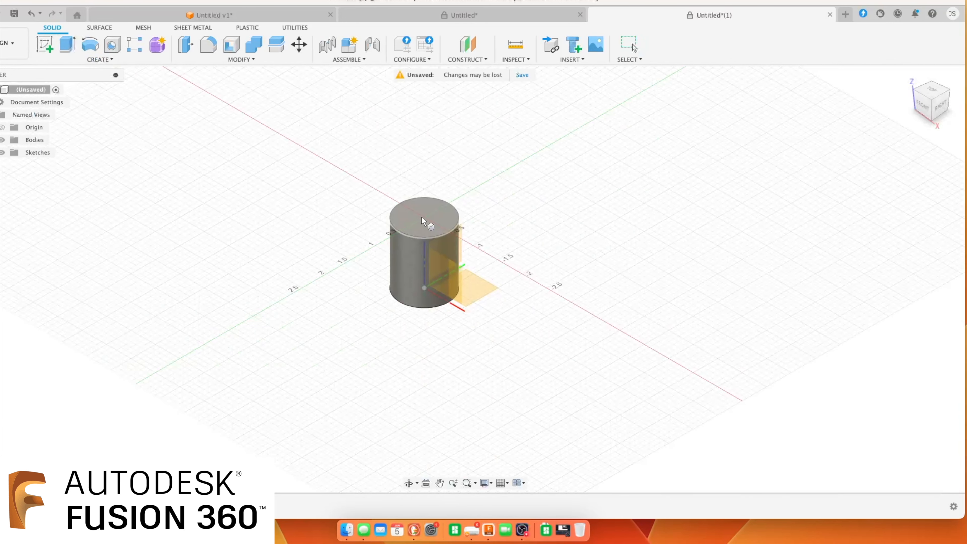
pyautogui.scroll(5, 426, 216)
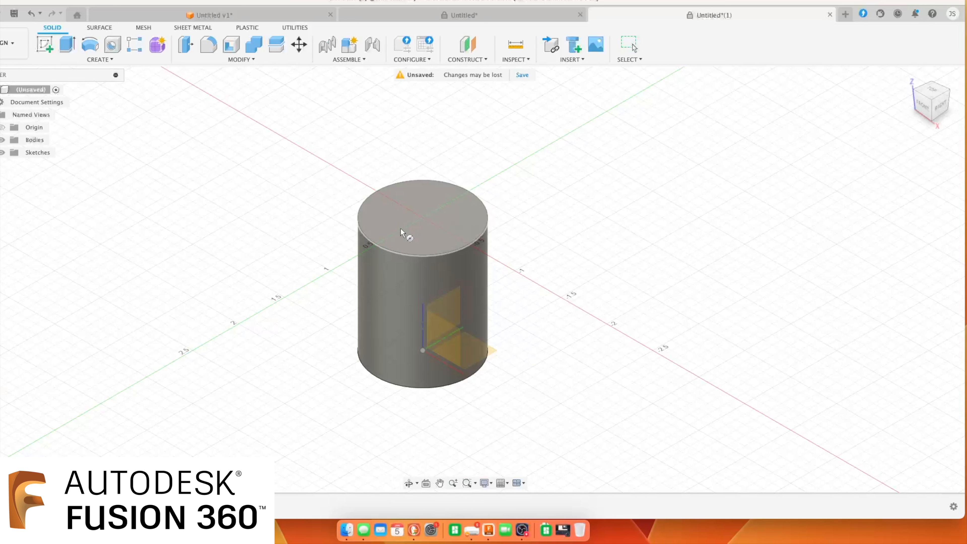
pyautogui.click(399, 229)
pyautogui.click(423, 219)
pyautogui.write('1.5')
pyautogui.press('Return')
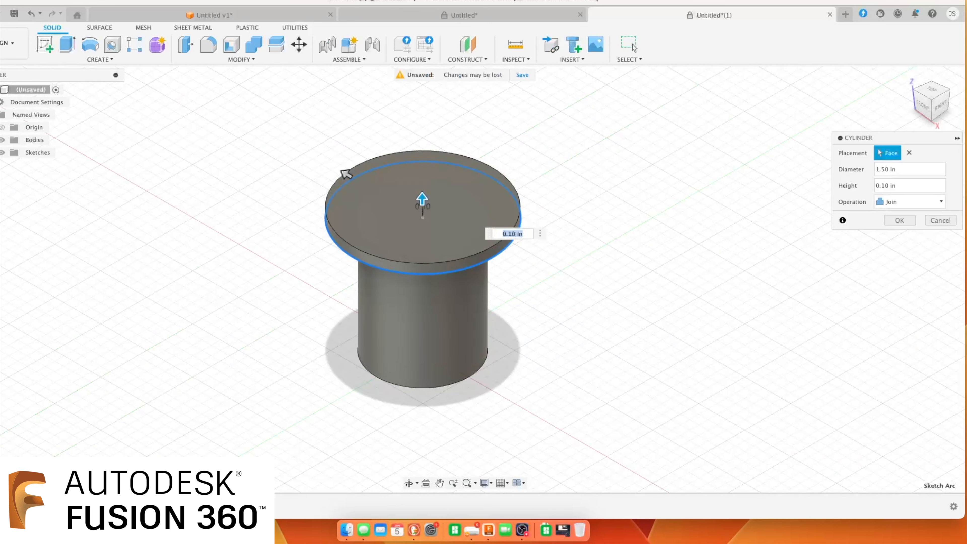
pyautogui.write('.25')
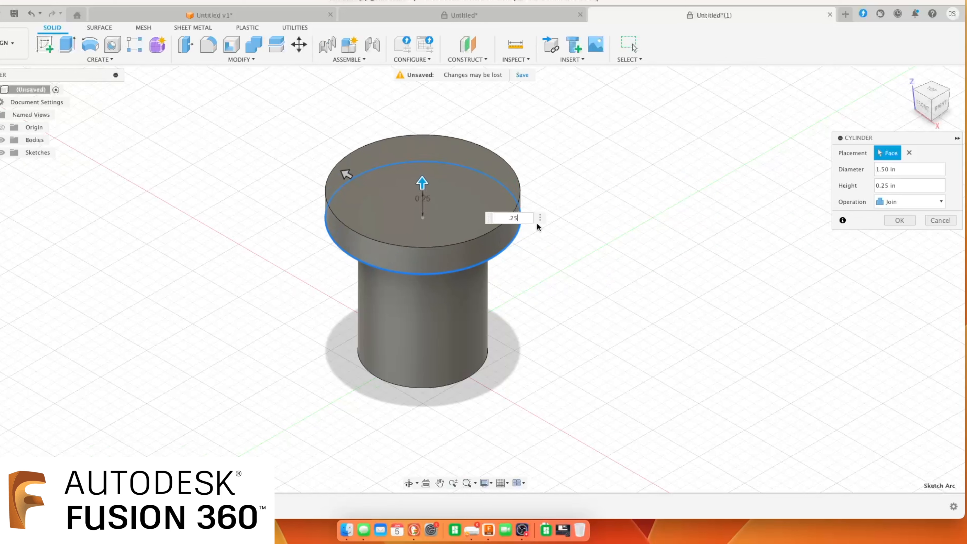
pyautogui.click(899, 220)
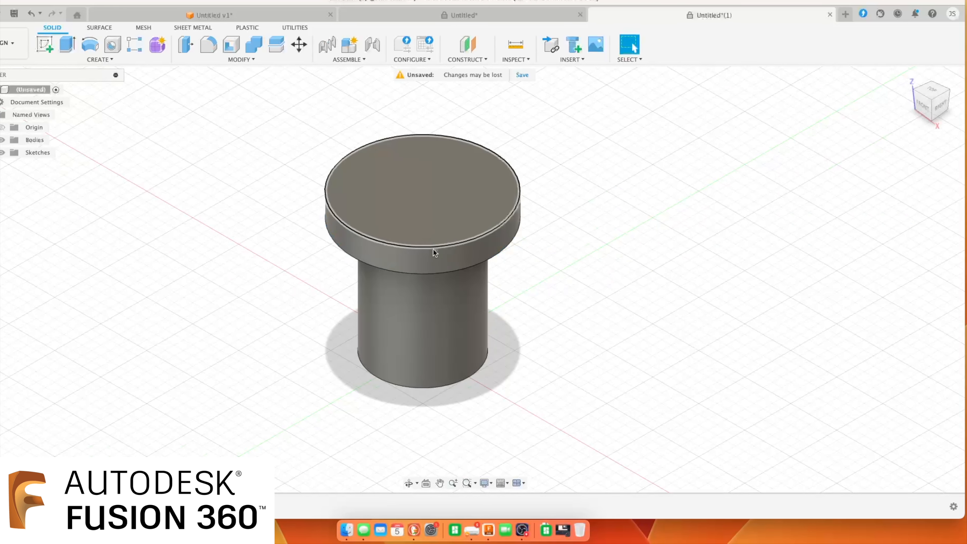
# Join an upright box with a base of about 0.40 by 1.30 in, centred on the flange's top face
pyautogui.scroll(-3, 593, 183)
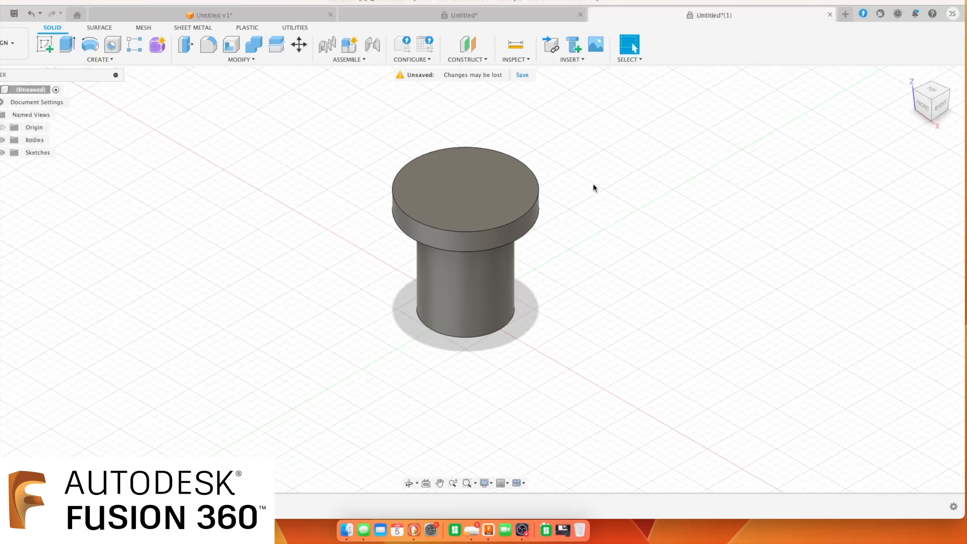
pyautogui.moveTo(594, 184); pyautogui.dragTo(589, 238, button='middle')
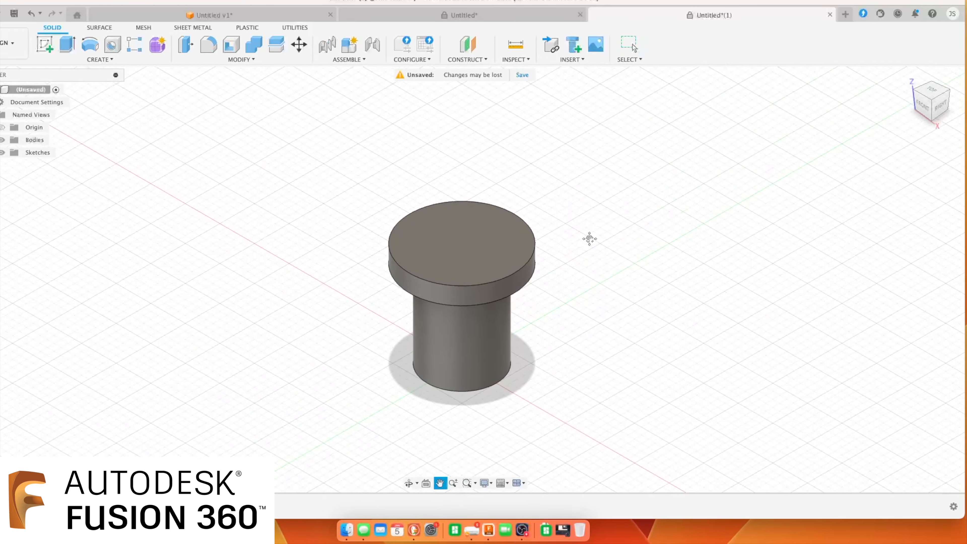
pyautogui.click(104, 57)
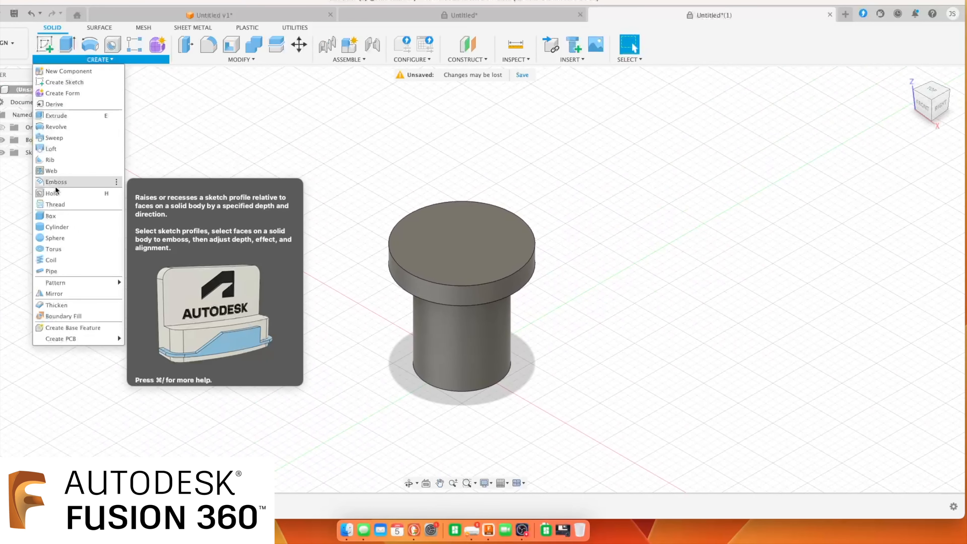
pyautogui.click(52, 217)
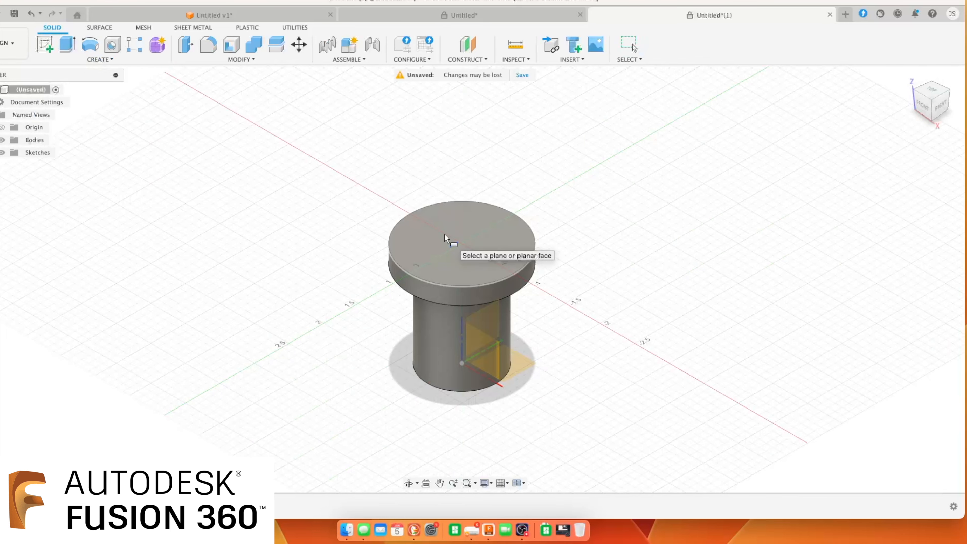
pyautogui.click(455, 243)
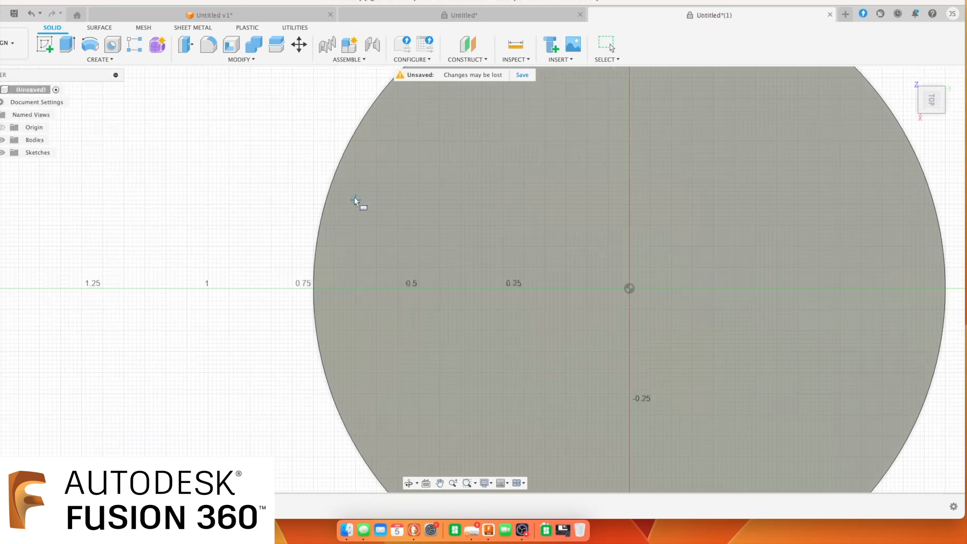
pyautogui.click(355, 204)
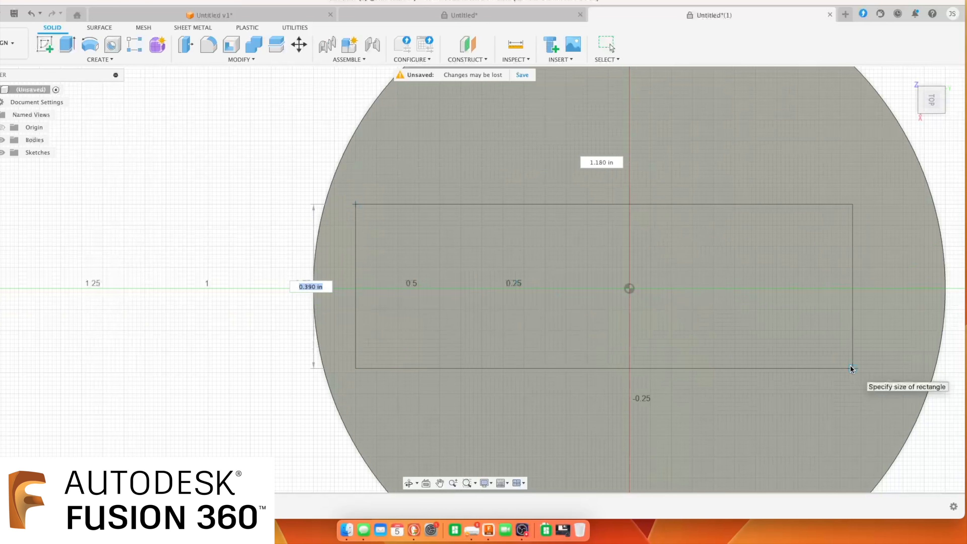
pyautogui.click(902, 372)
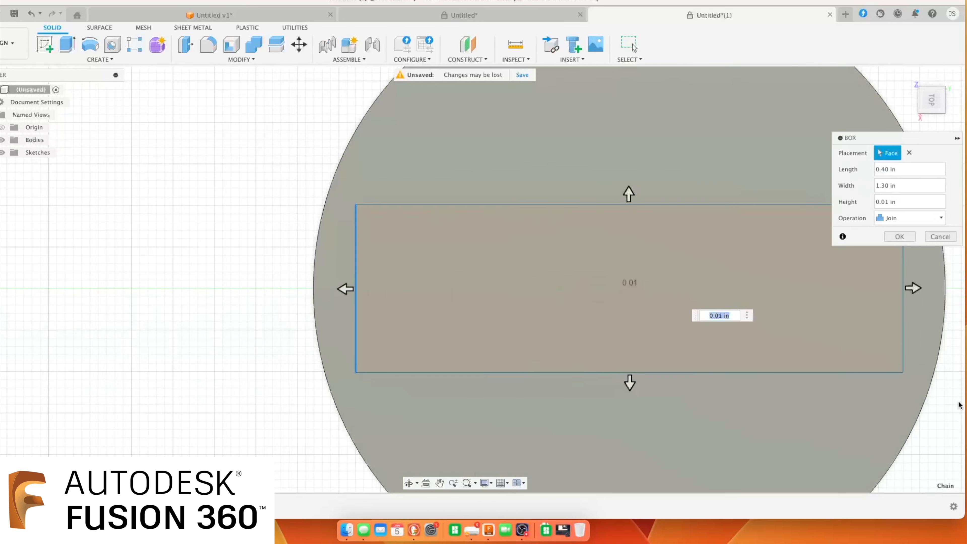
pyautogui.click(904, 201)
pyautogui.click(632, 45)
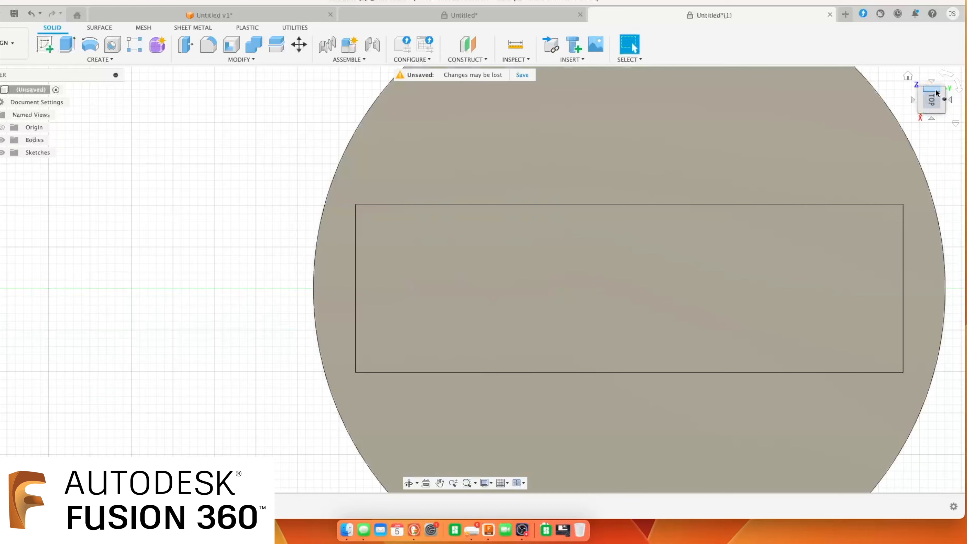
# Fillet the two short top edges of the upright block with a 0.30 in radius
pyautogui.moveTo(936, 94)
pyautogui.mouseDown()
pyautogui.moveTo(934, 81)
pyautogui.moveTo(934, 103)
pyautogui.mouseUp()
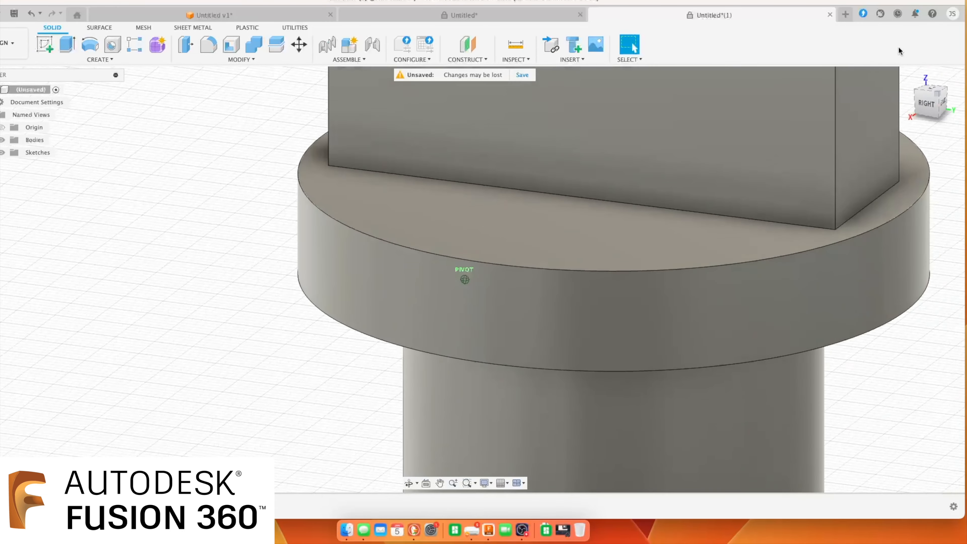
pyautogui.scroll(-5, 933, 156)
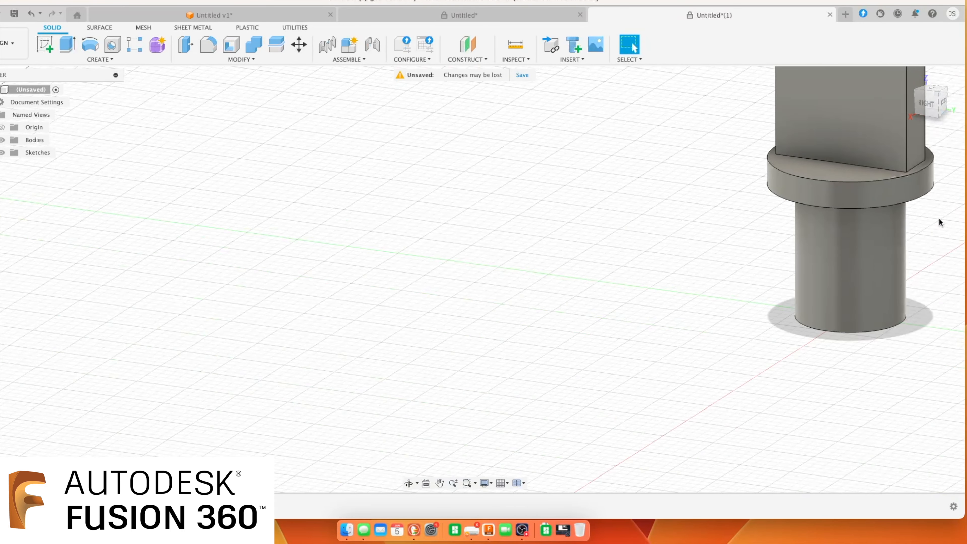
pyautogui.press('F6')
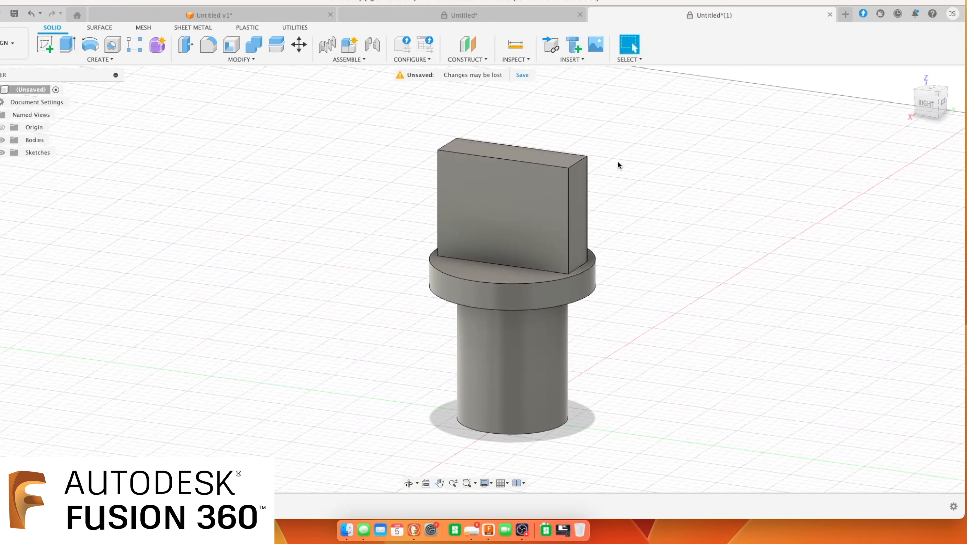
pyautogui.click(578, 163)
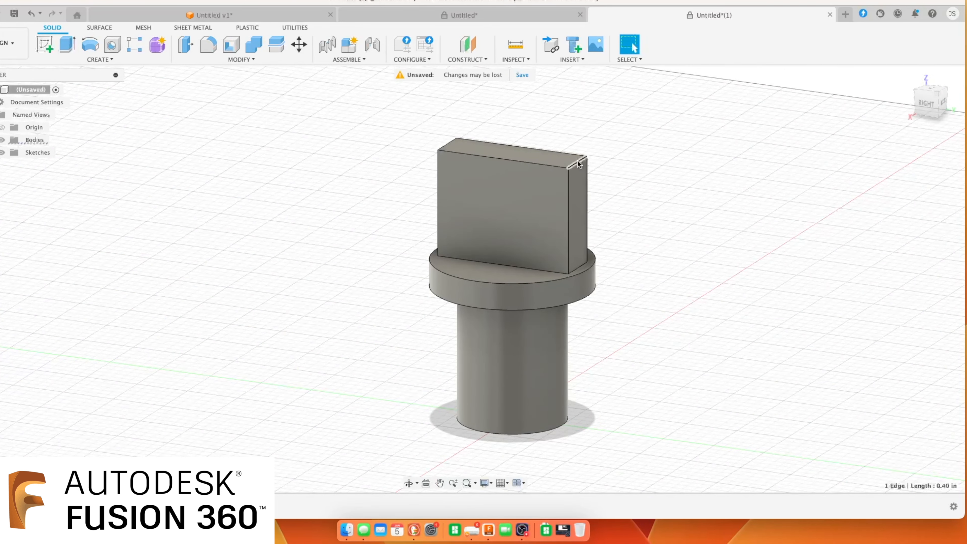
pyautogui.keyDown('shift'); pyautogui.click(446, 145); pyautogui.keyUp('shift')
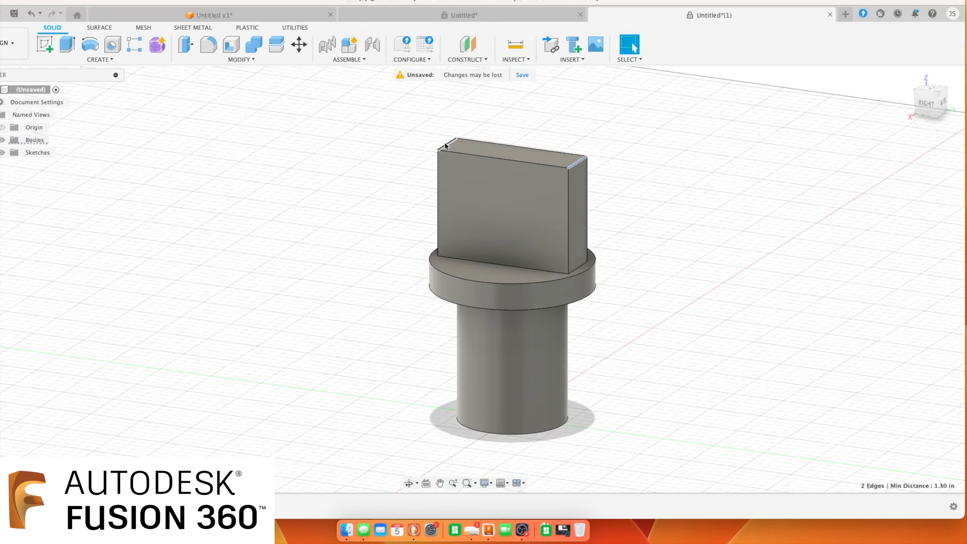
pyautogui.click(208, 45)
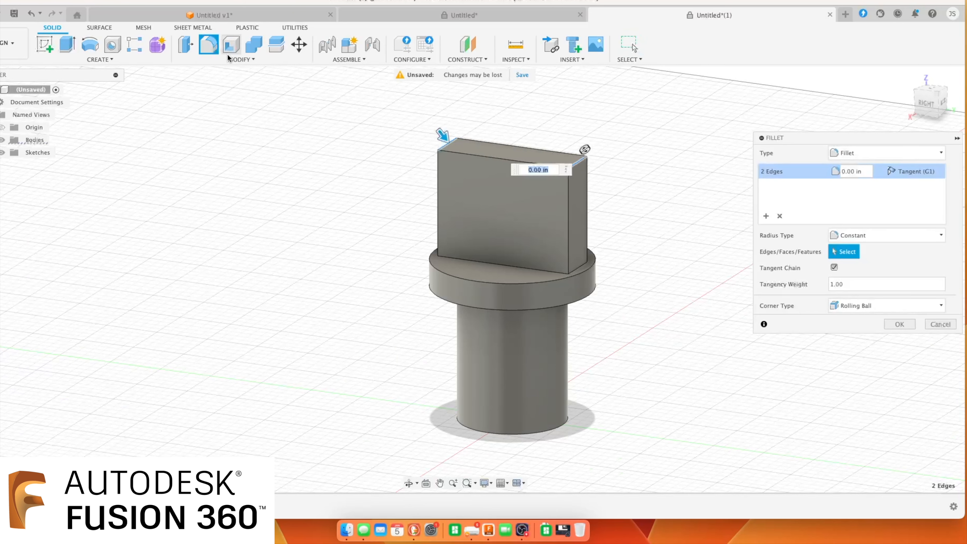
pyautogui.click(850, 172)
pyautogui.write('.30')
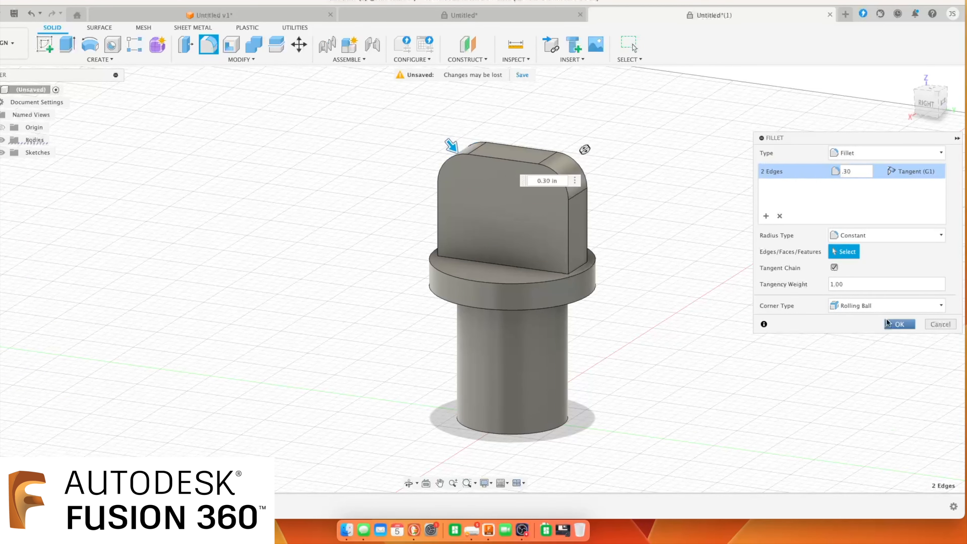
pyautogui.click(898, 324)
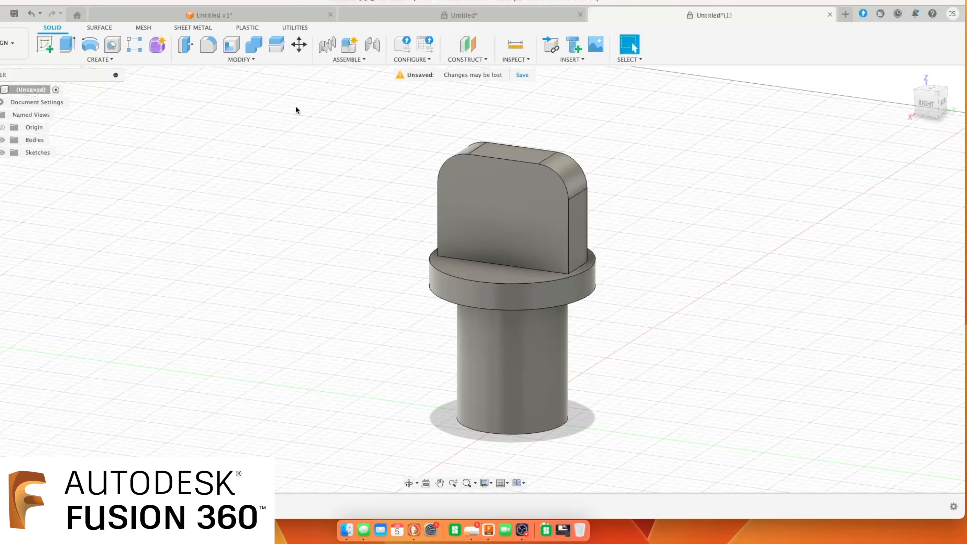
# Cut a simple hole 0.50 in in diameter and 0.50 in deep, centred across the width of the upright block's broad face
pyautogui.click(112, 45)
pyautogui.click(493, 216)
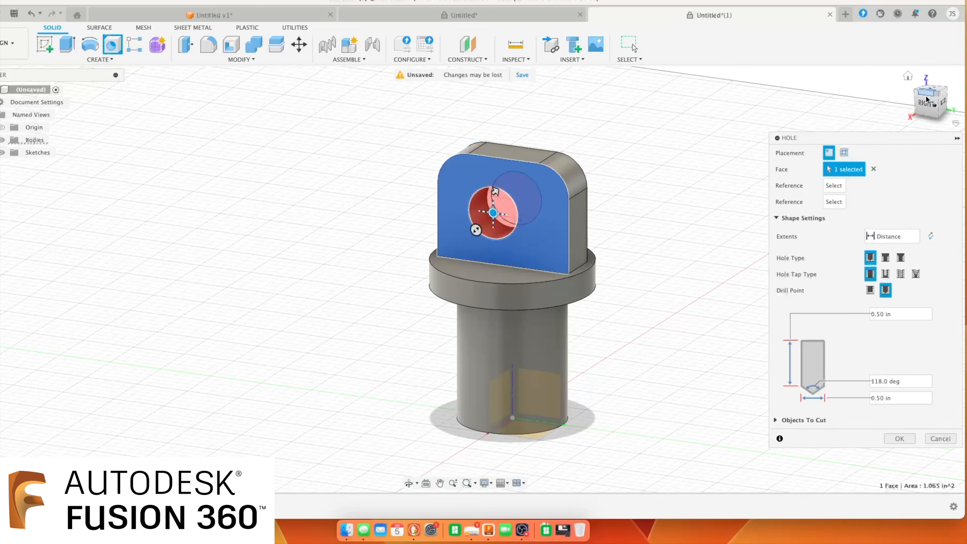
pyautogui.click(924, 104)
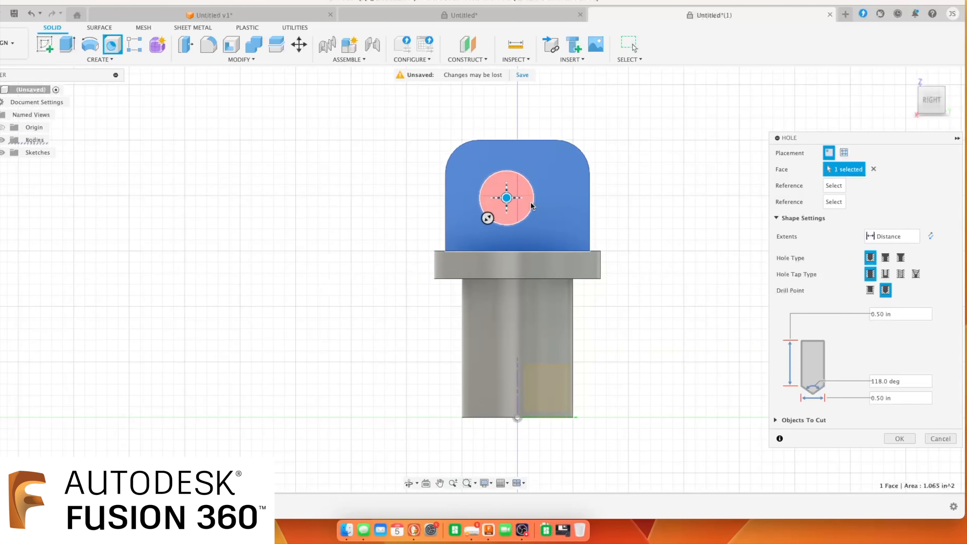
pyautogui.moveTo(507, 199); pyautogui.dragTo(516, 201)
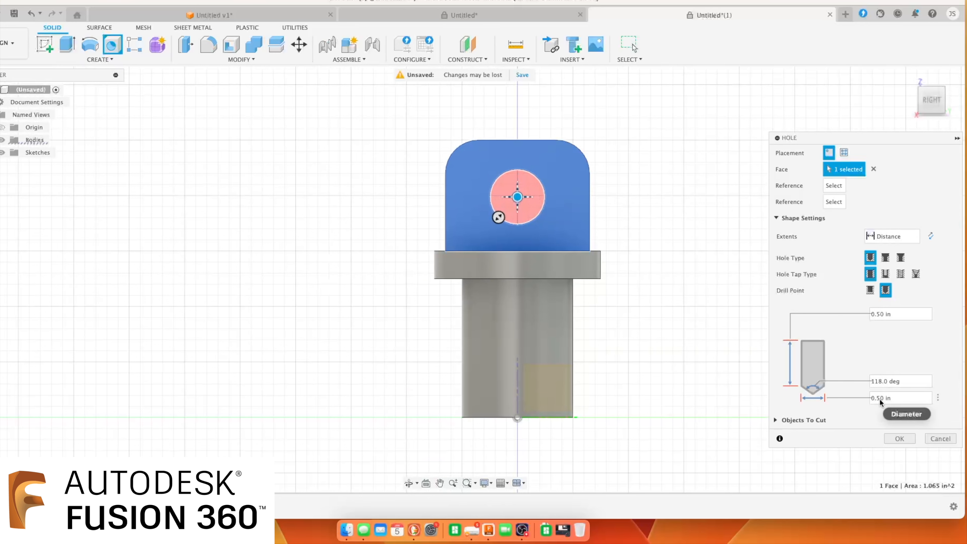
pyautogui.click(907, 438)
# Start a sketch on the horizontal ground plane and draw a 1 in diameter circle about 2.5 in from the shaft's axis
pyautogui.moveTo(913, 101)
pyautogui.mouseDown()
pyautogui.moveTo(936, 108)
pyautogui.moveTo(943, 98)
pyautogui.moveTo(935, 109)
pyautogui.moveTo(927, 97)
pyautogui.mouseUp()
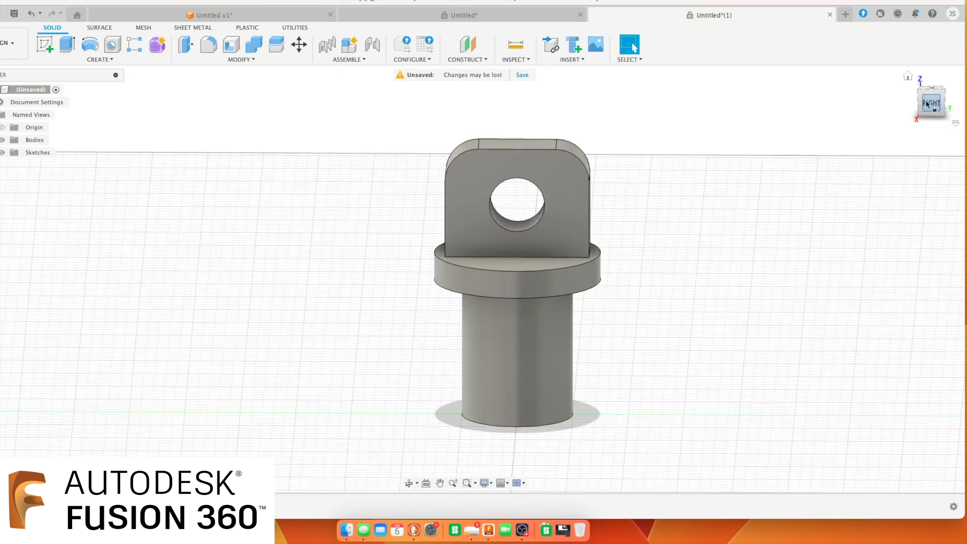
pyautogui.moveTo(301, 345); pyautogui.dragTo(469, 342, button='middle')
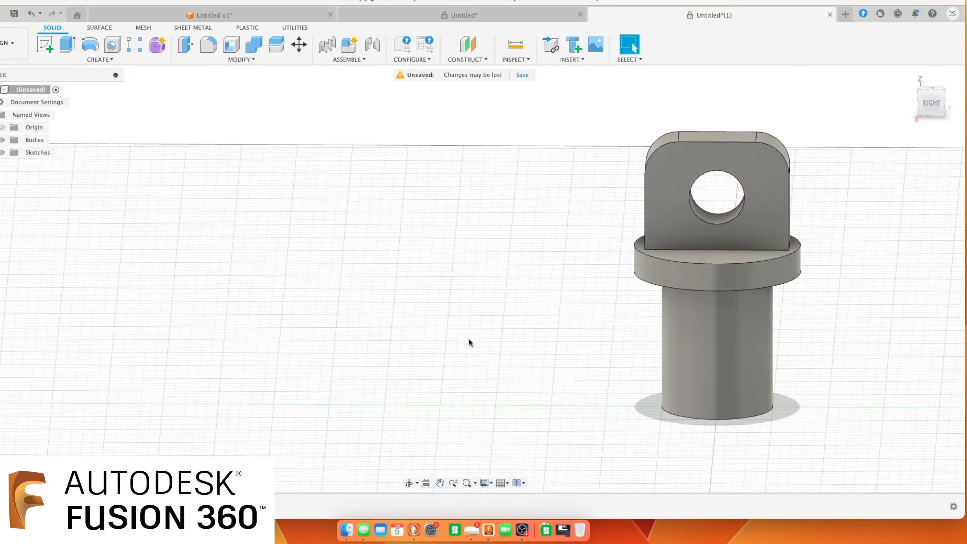
pyautogui.click(45, 44)
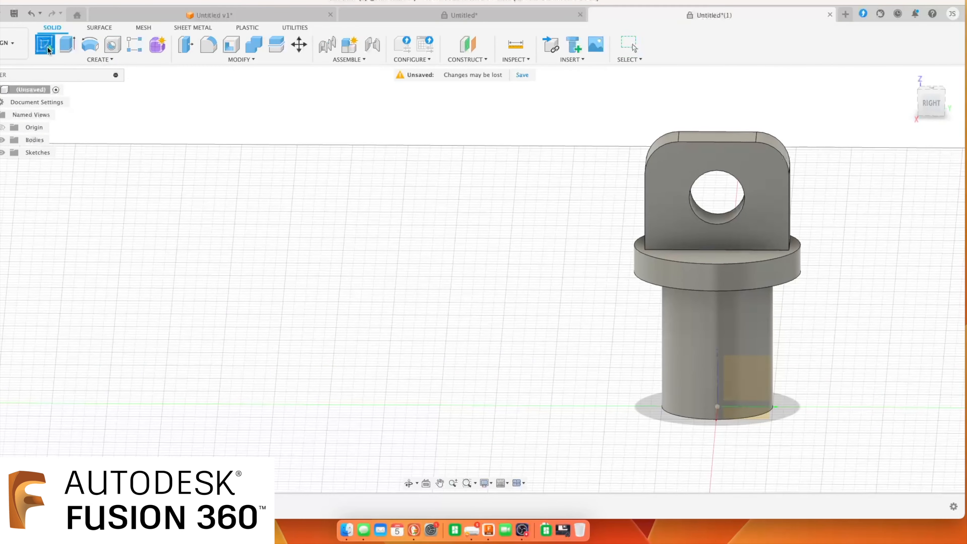
pyautogui.click(751, 414)
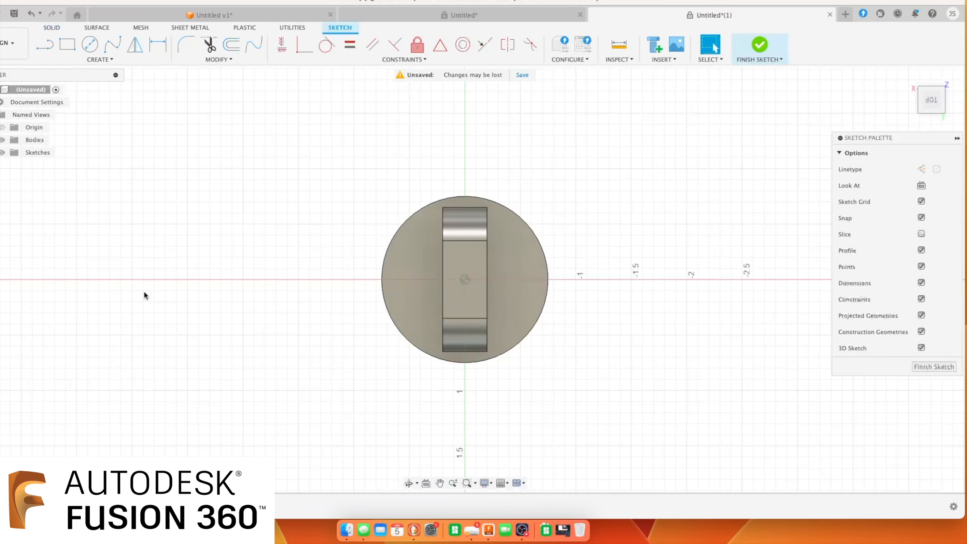
pyautogui.click(90, 44)
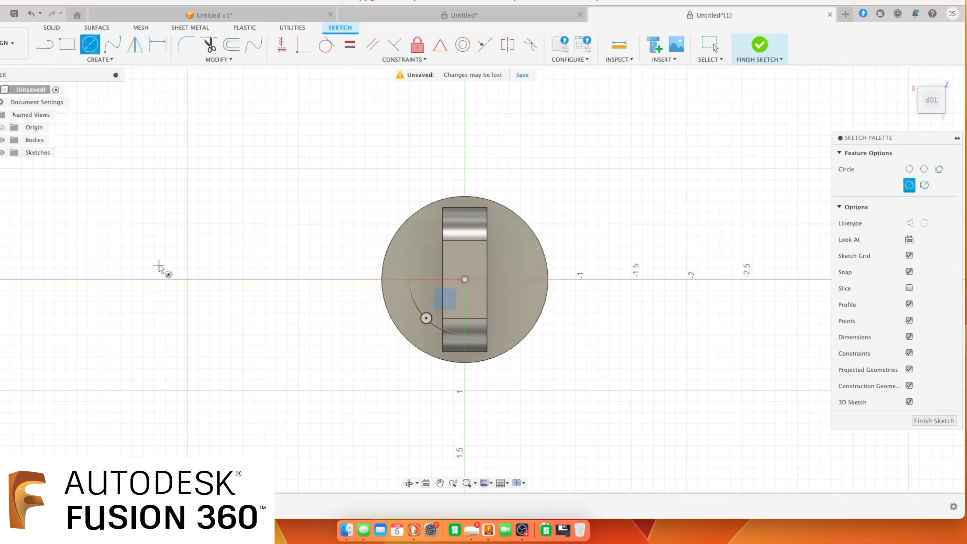
pyautogui.click(190, 279)
pyautogui.write('1')
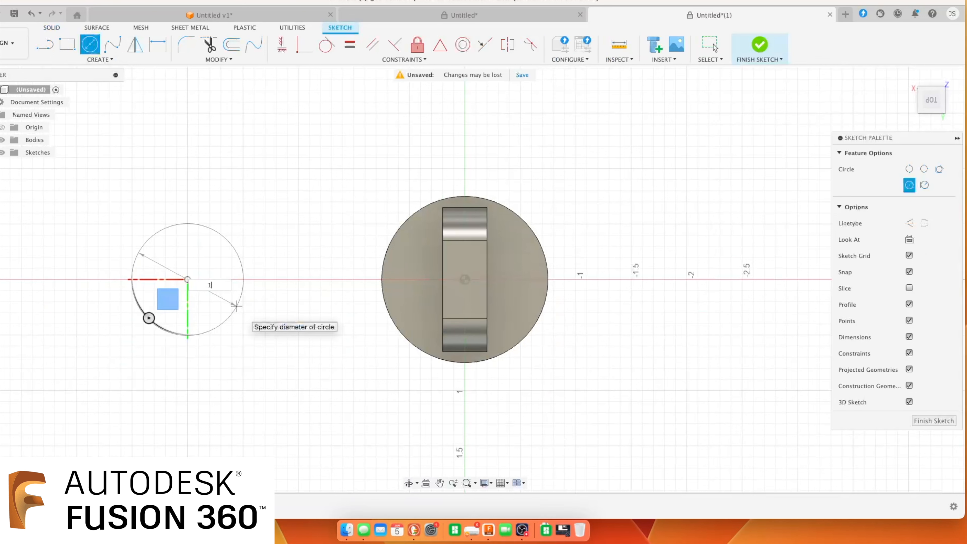
pyautogui.press('Return')
pyautogui.press('Escape')
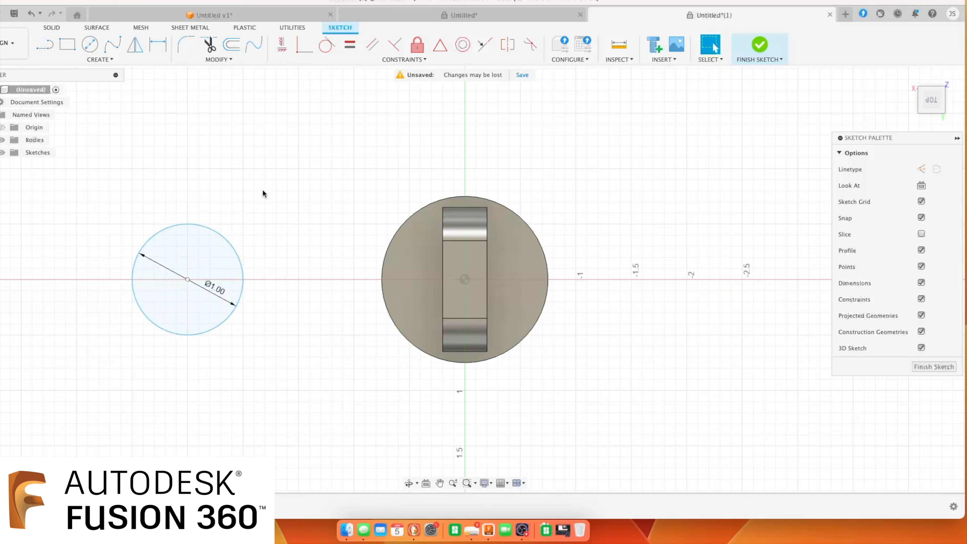
# Draw a six-sided circumscribed polygon with a 0.80 in radius, concentric with the 1 in circle
pyautogui.click(107, 58)
pyautogui.moveTo(83, 117)
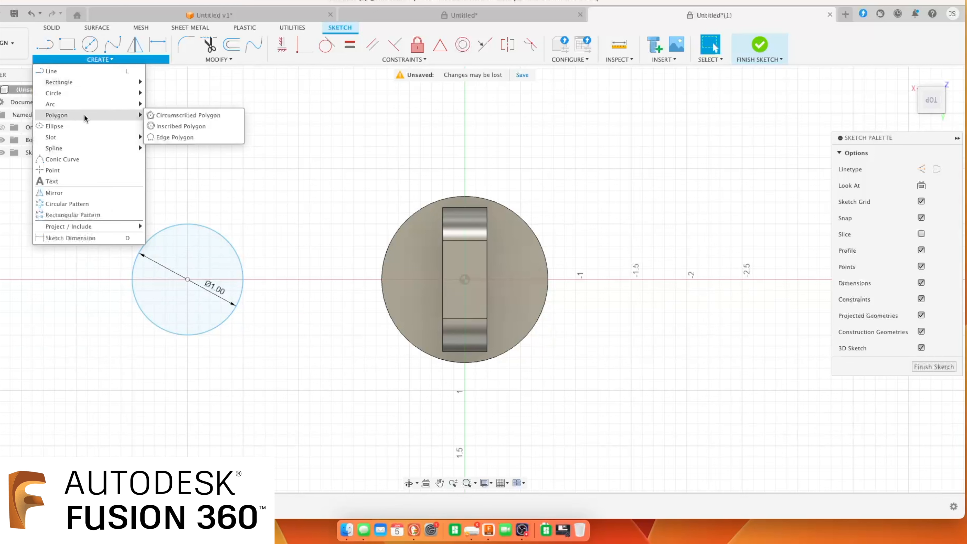
pyautogui.click(170, 115)
pyautogui.click(187, 279)
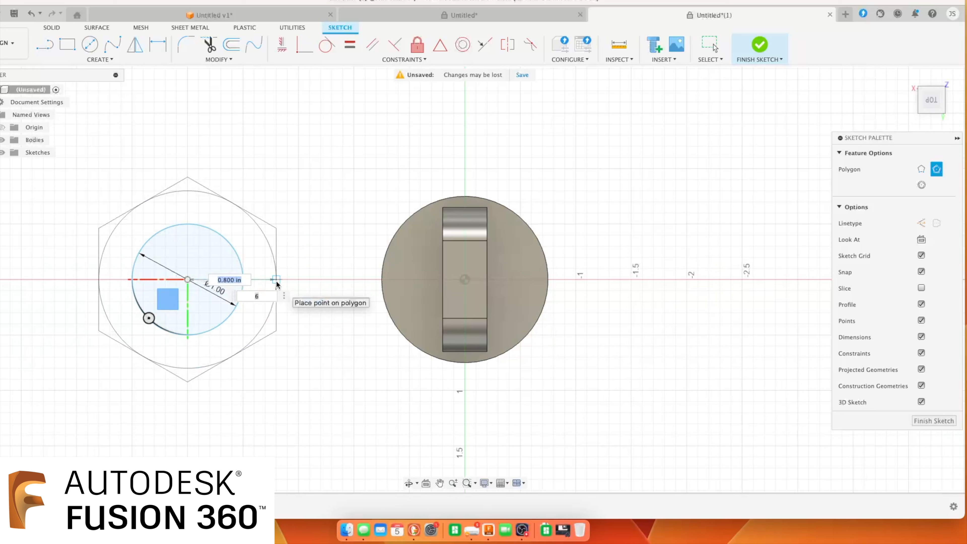
pyautogui.click(277, 282)
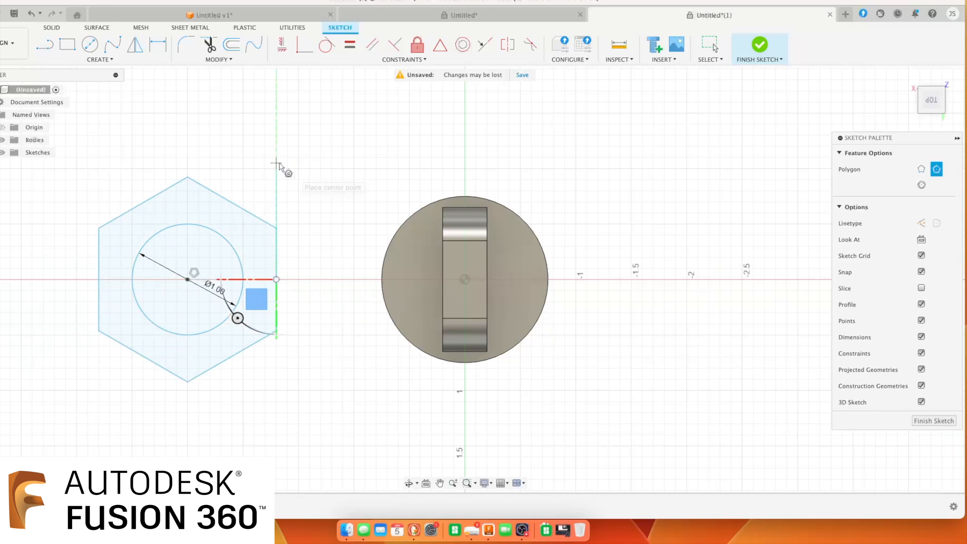
pyautogui.press('Escape')
# Extrude the area between the hexagon and the circle 0.25 in upward as a new body
pyautogui.click(199, 193)
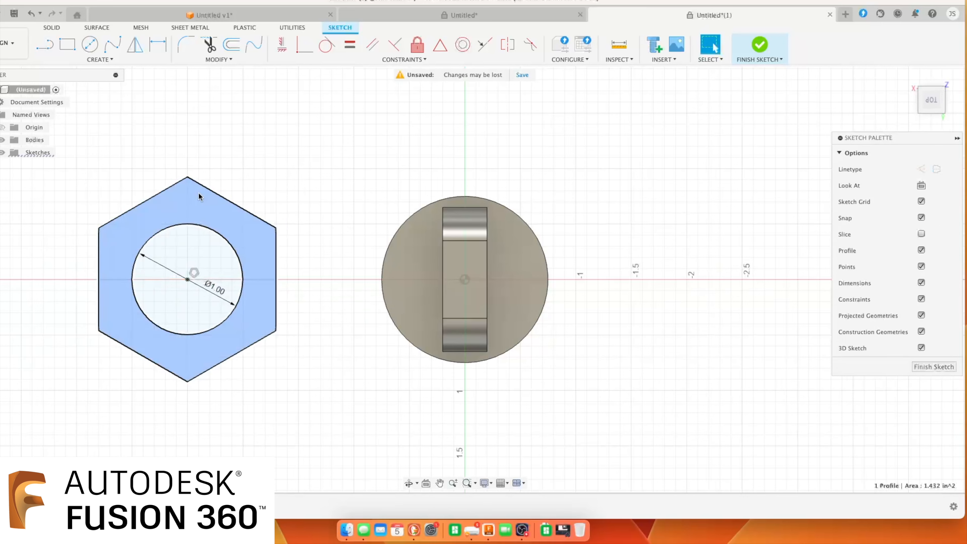
pyautogui.click(60, 28)
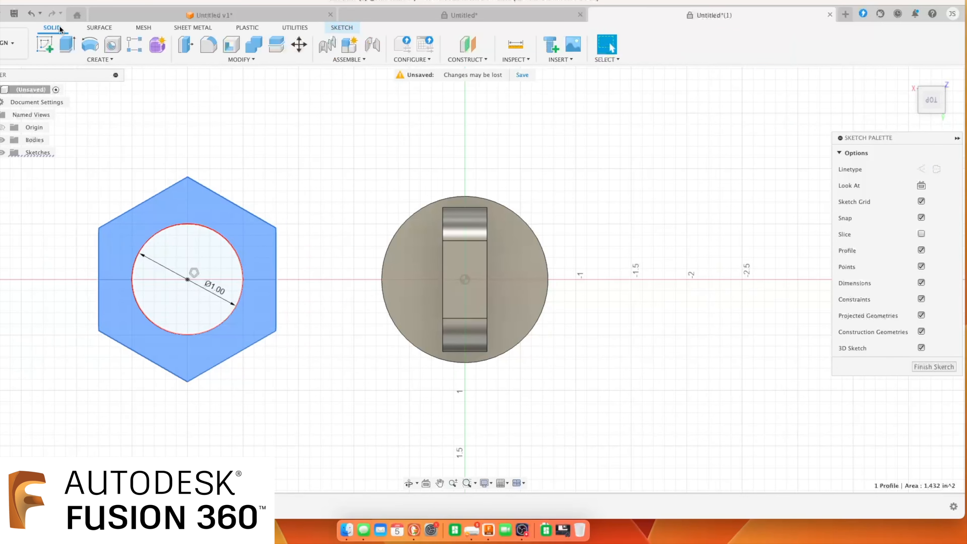
pyautogui.click(67, 44)
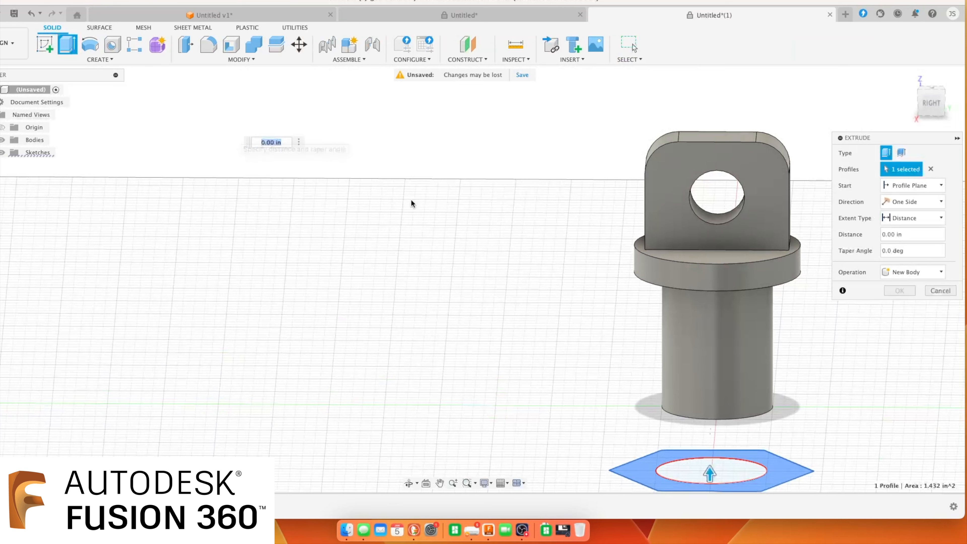
pyautogui.click(912, 233)
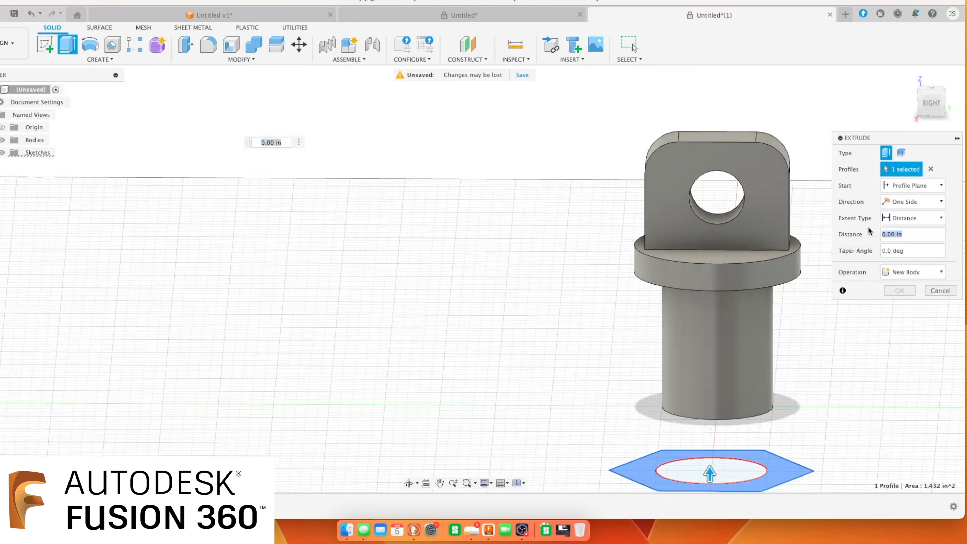
pyautogui.write('.25')
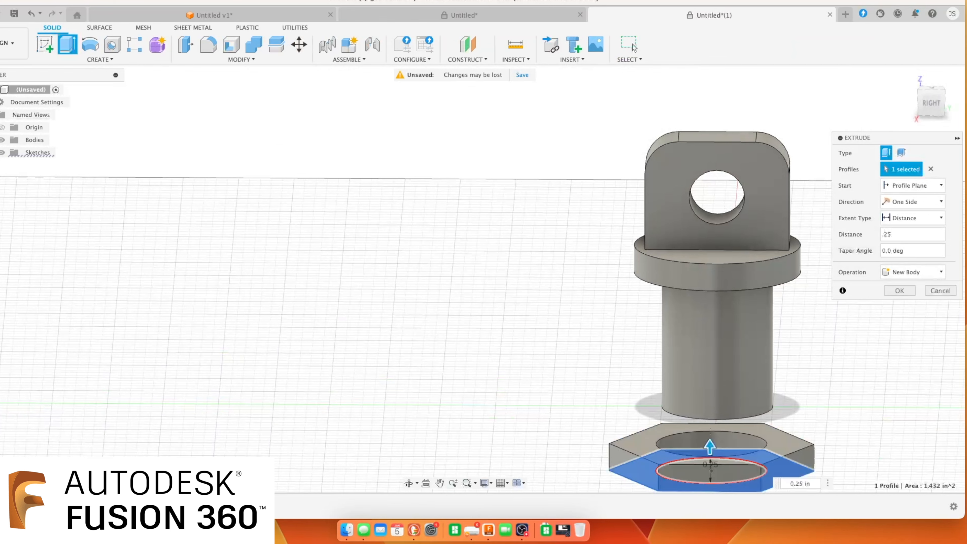
pyautogui.click(908, 291)
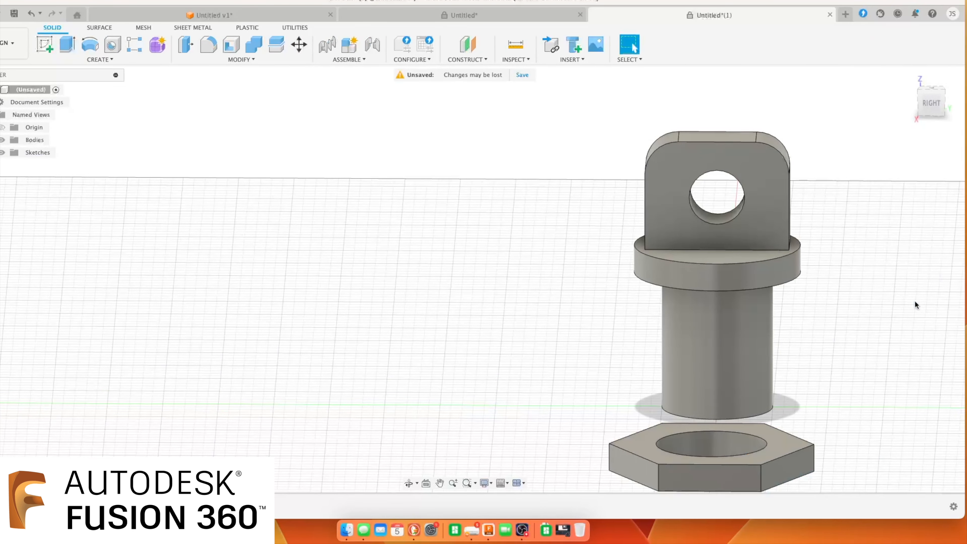
# Add a modeled, full-length, right-hand 1-8 UNC class 3A thread to the cylindrical shaft
pyautogui.moveTo(931, 106)
pyautogui.mouseDown()
pyautogui.moveTo(913, 121)
pyautogui.moveTo(909, 94)
pyautogui.moveTo(921, 112)
pyautogui.mouseUp()
pyautogui.scroll(-3, 864, 278)
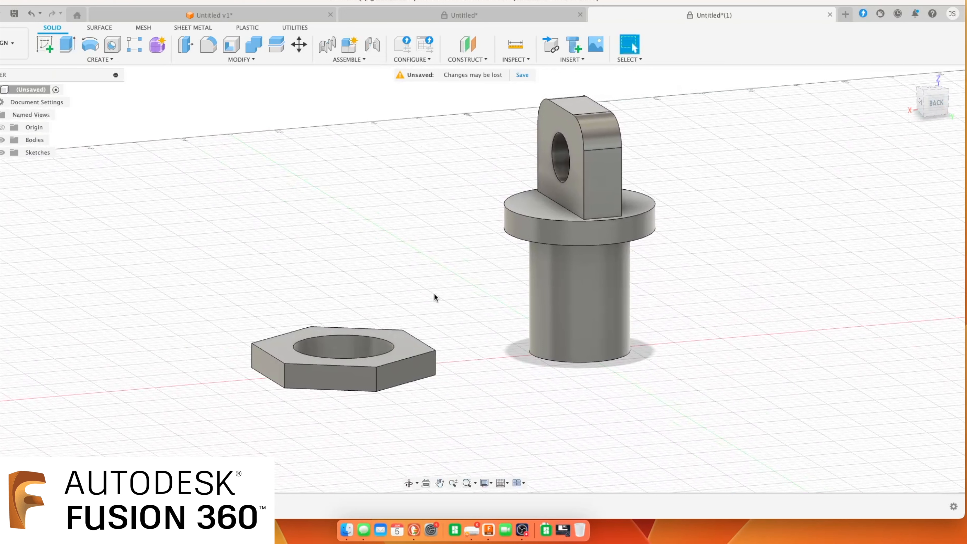
pyautogui.click(552, 341)
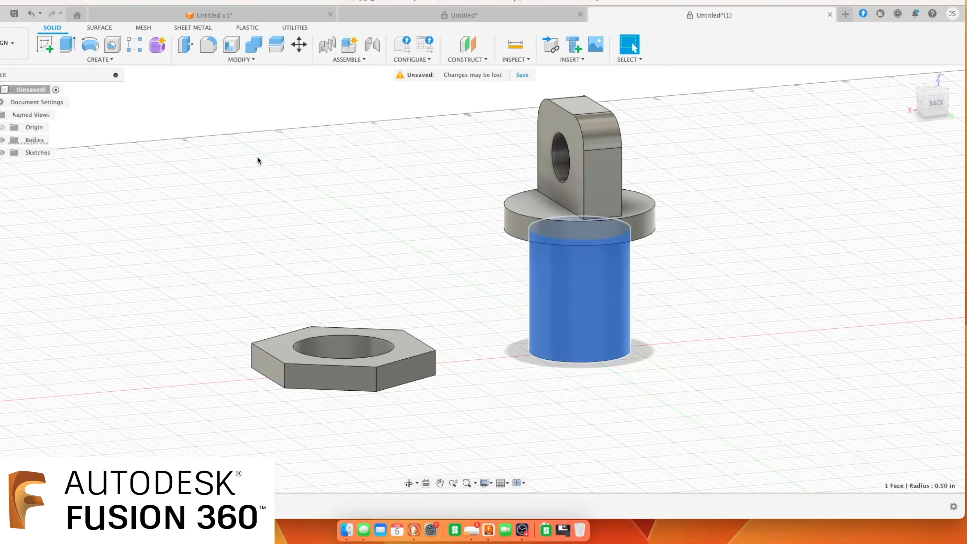
pyautogui.click(113, 59)
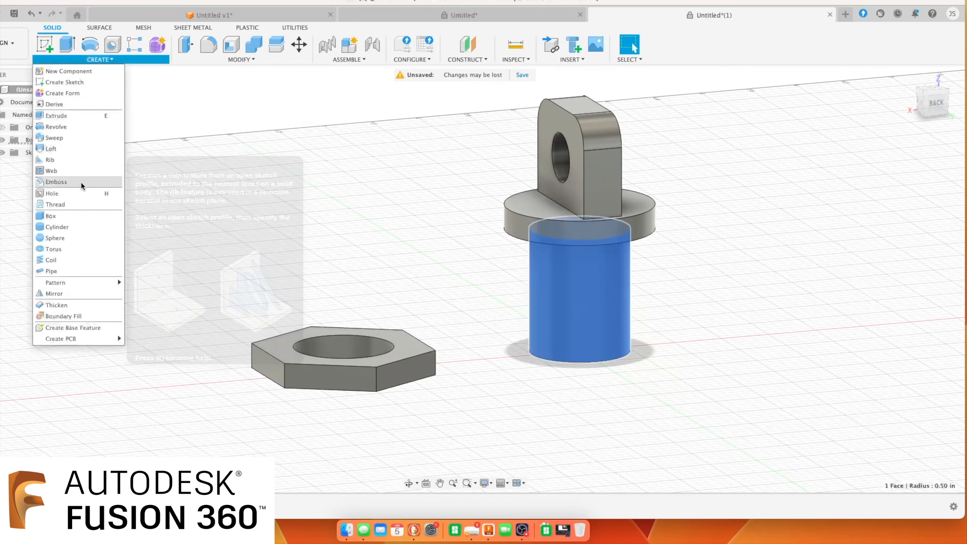
pyautogui.click(76, 200)
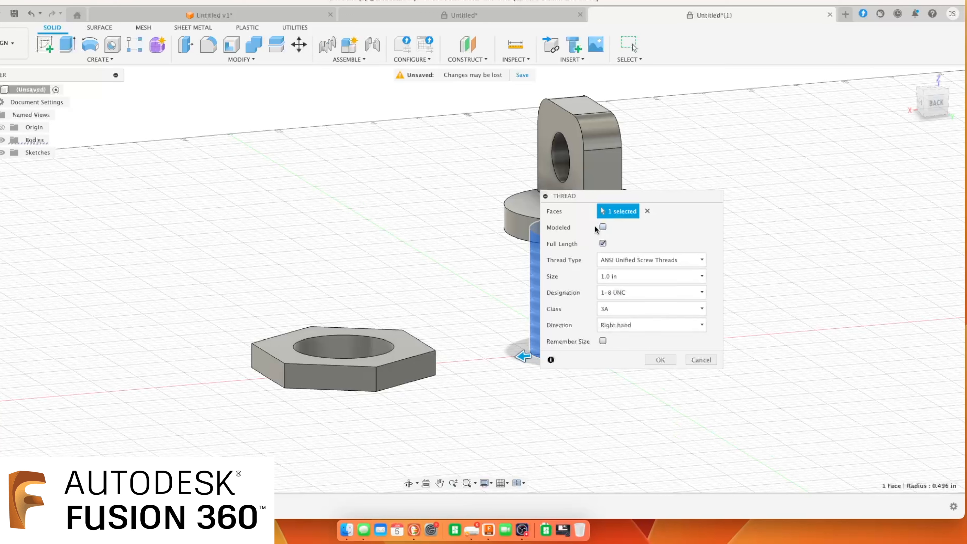
pyautogui.click(602, 227)
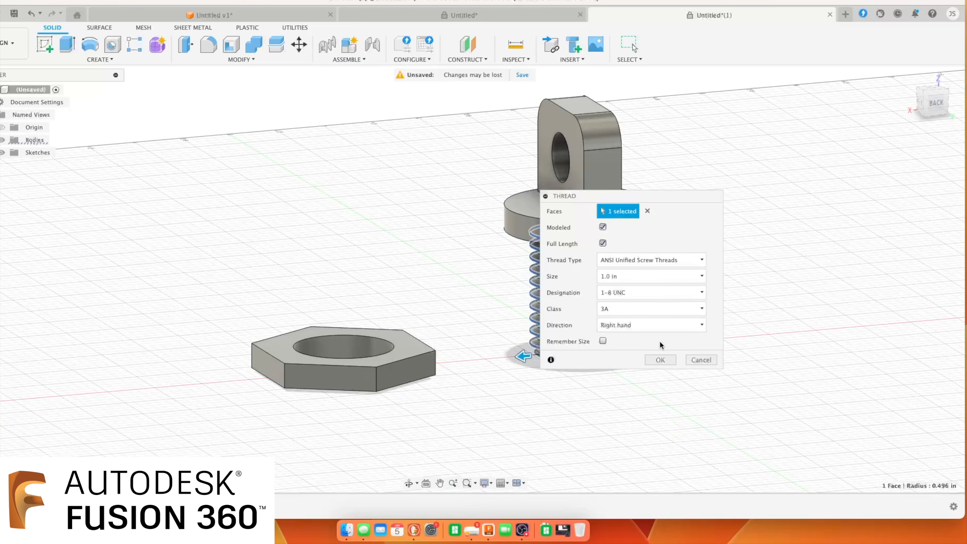
pyautogui.click(660, 360)
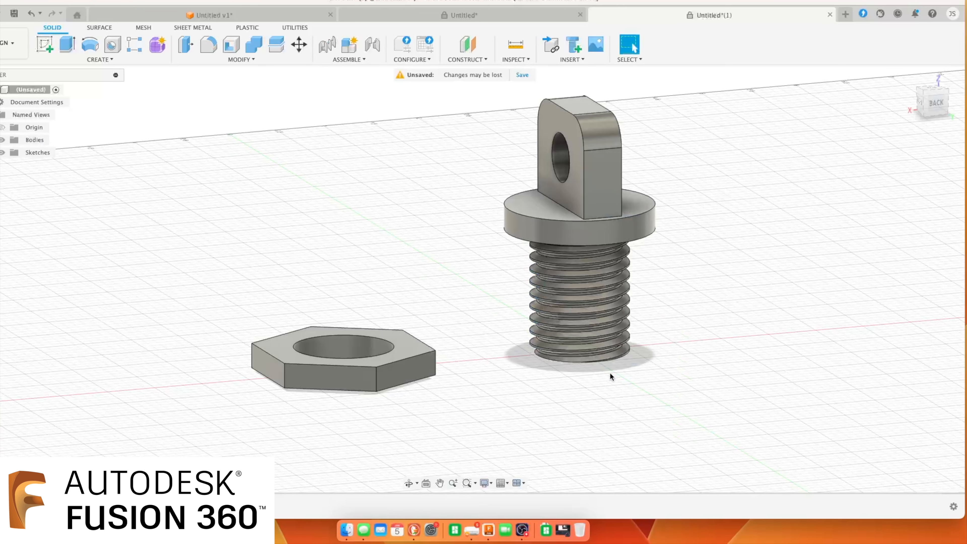
# Add a modeled, full-length, right-hand 1-8 UNC class 3B thread to the inner face of the hexagonal nut
pyautogui.click(340, 339)
pyautogui.click(114, 59)
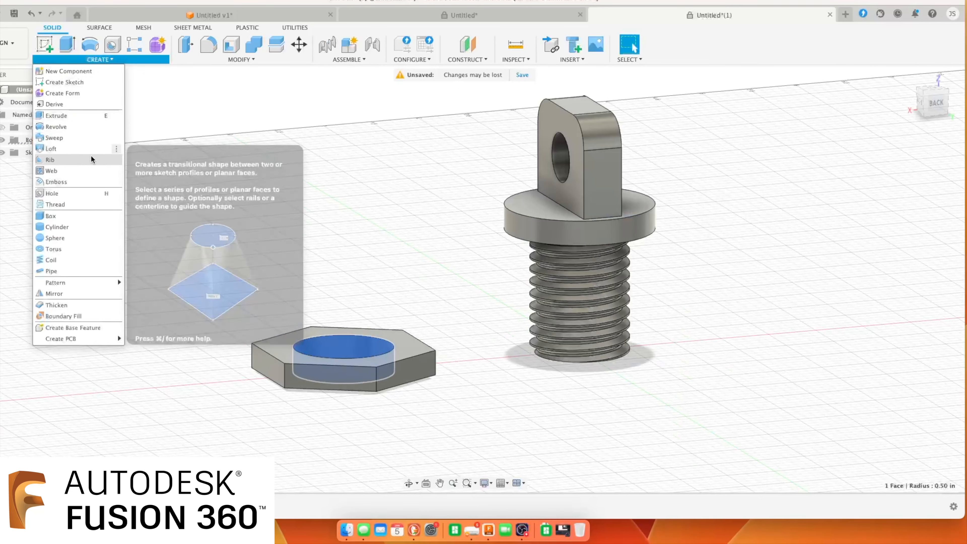
pyautogui.click(63, 200)
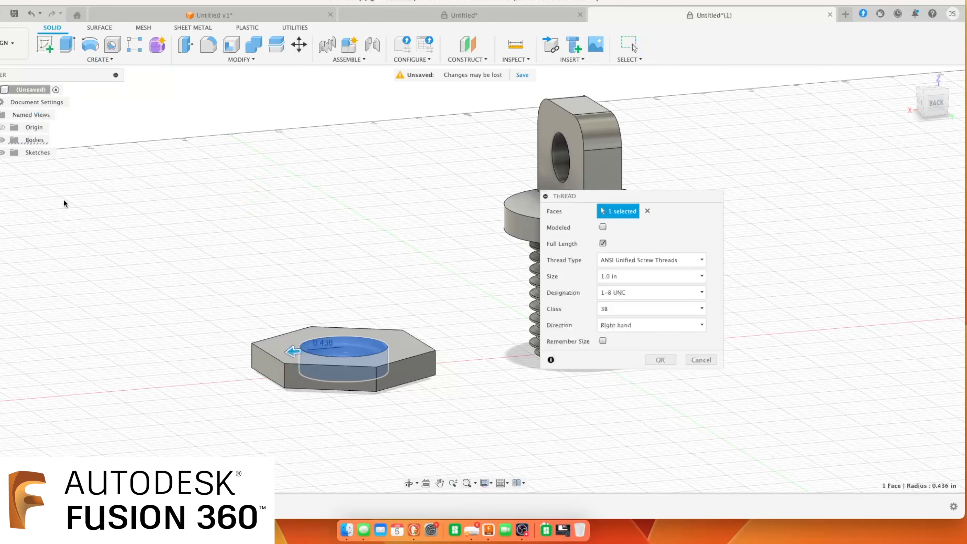
pyautogui.click(603, 227)
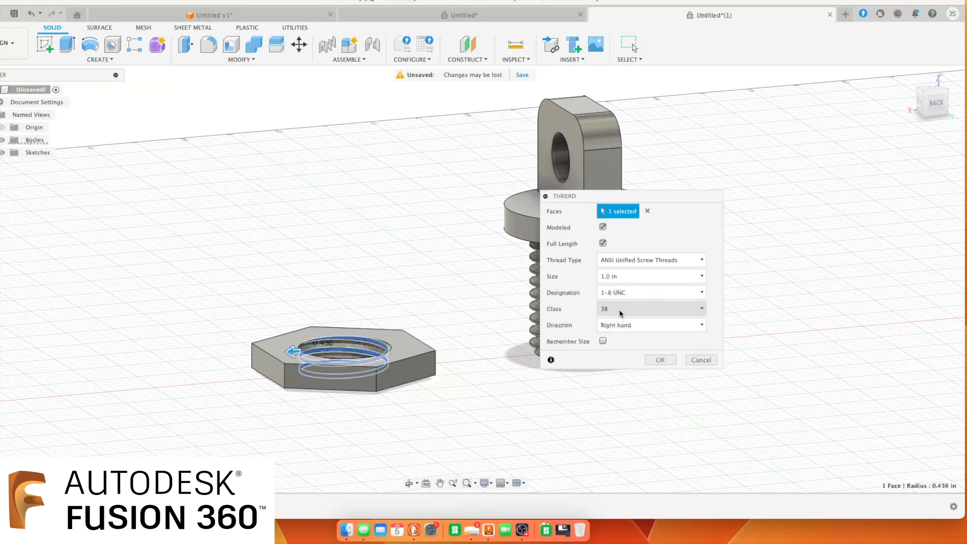
pyautogui.click(659, 360)
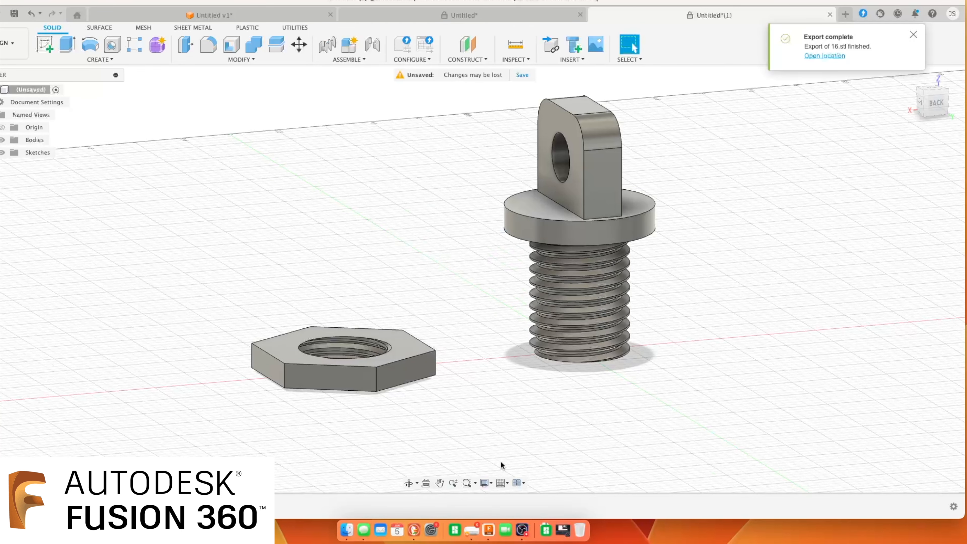
# Switch to Bambu Studio and create a new project with 16.stl on the build plate
pyautogui.click(453, 530)
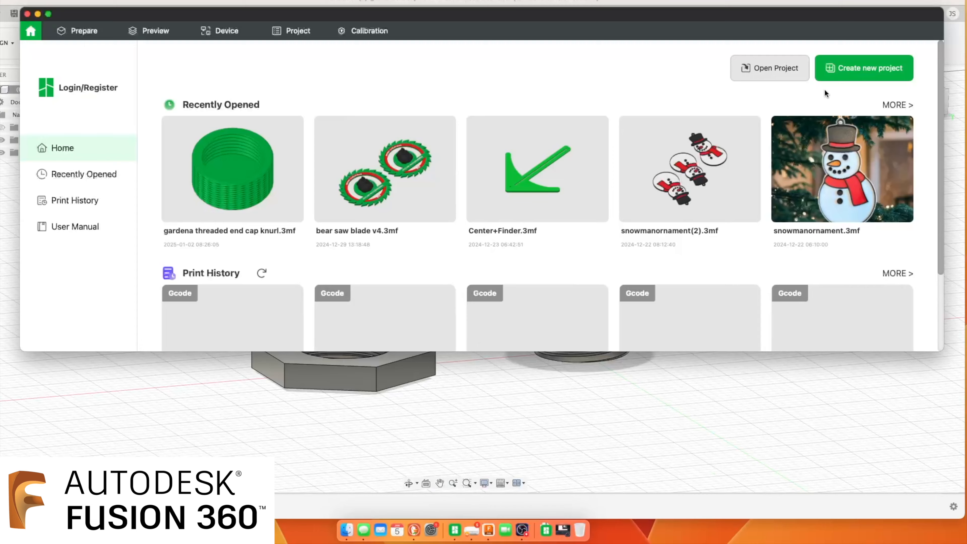
pyautogui.click(854, 68)
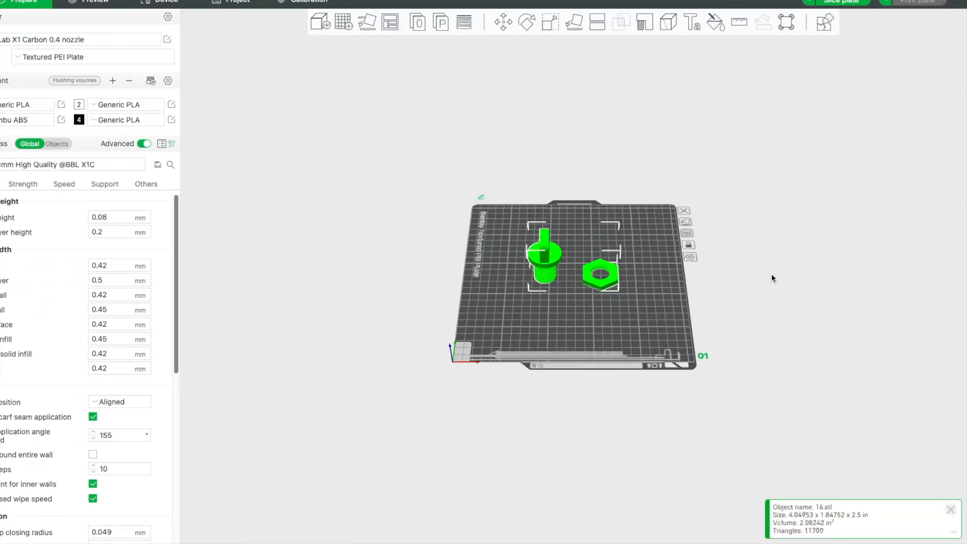
pyautogui.scroll(-5, 643, 267)
pyautogui.scroll(10, 640, 267)
pyautogui.scroll(-10, 640, 265)
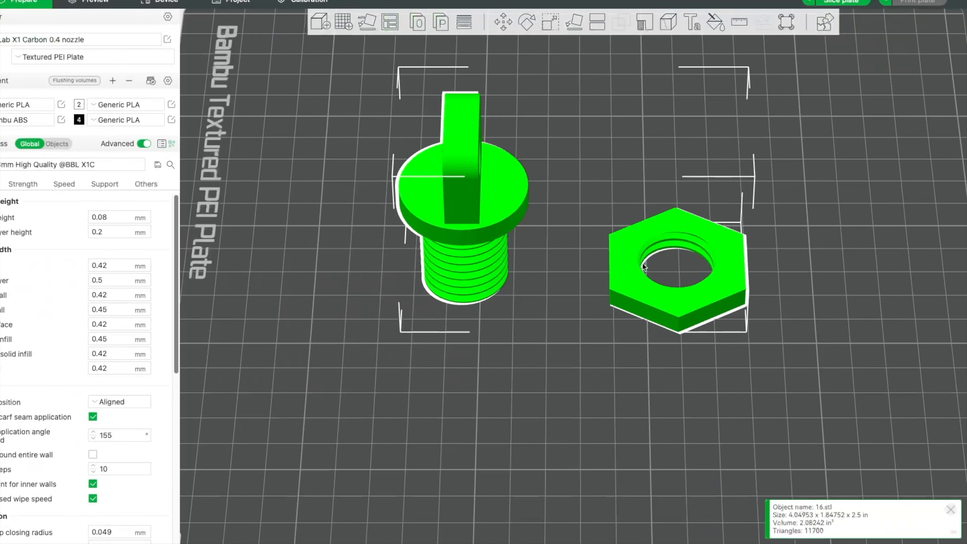
pyautogui.scroll(5, 641, 263)
pyautogui.scroll(-2, 641, 263)
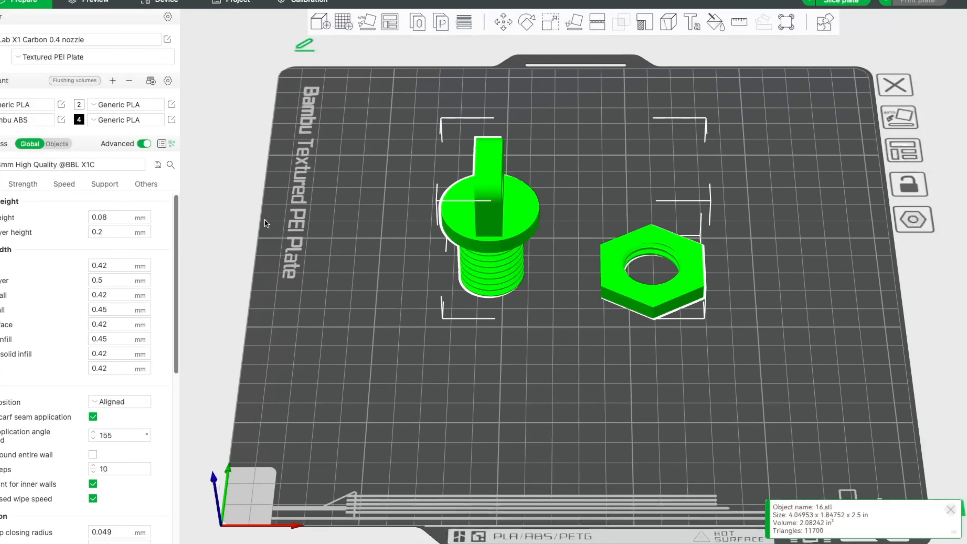
# Start color painting with black filament 4 and the edge-detecting Fill tool, and fill the nut's upper face, inner thread and front side faces
pyautogui.click(717, 24)
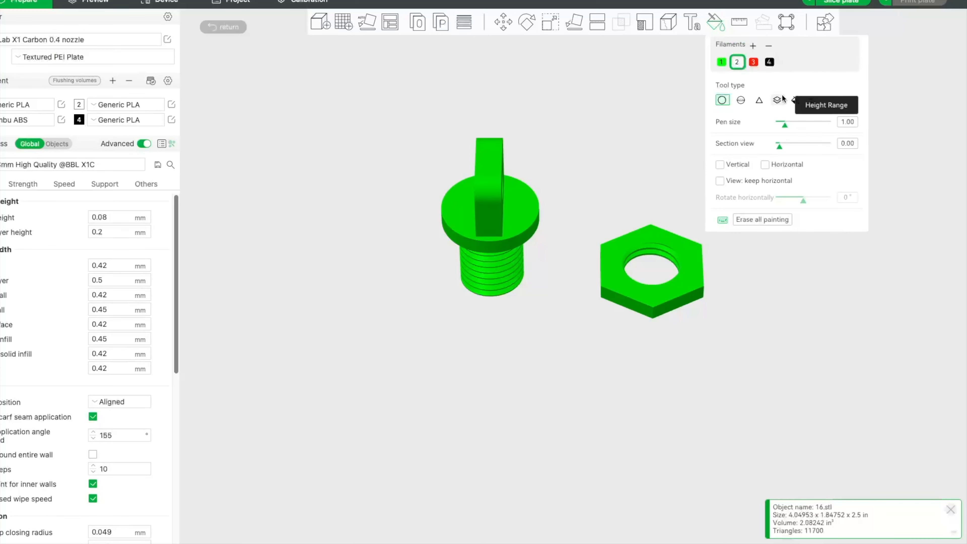
pyautogui.click(769, 62)
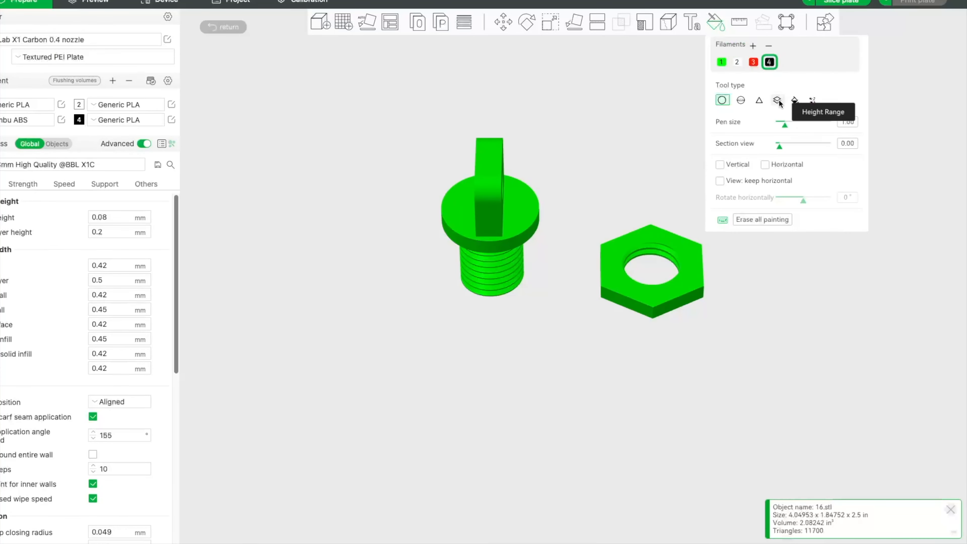
pyautogui.click(794, 101)
pyautogui.click(636, 236)
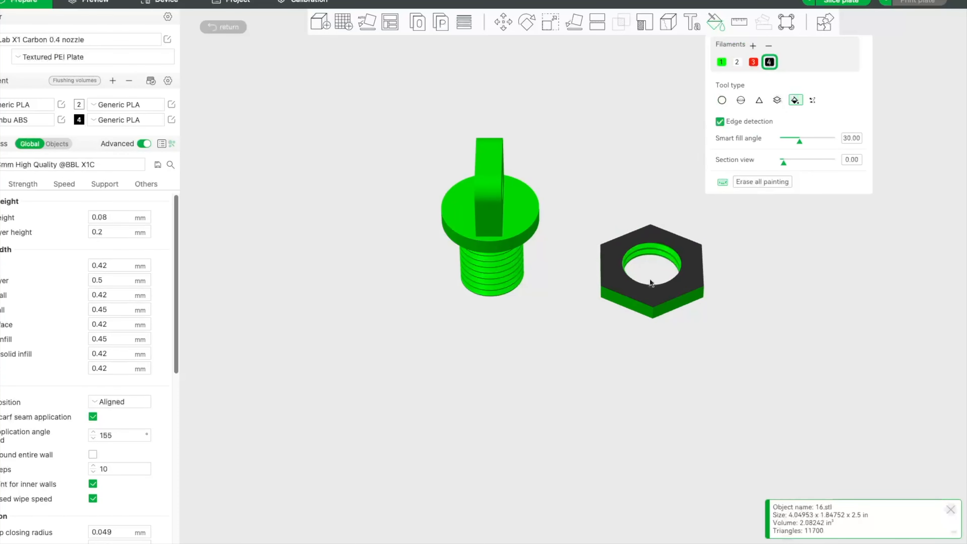
pyautogui.click(654, 251)
pyautogui.click(648, 309)
pyautogui.click(666, 312)
# Fill the flange's rim and upper face, the upright block's edge and drilled face, and the shaft's thread surface with filament 4
pyautogui.click(495, 244)
pyautogui.click(487, 213)
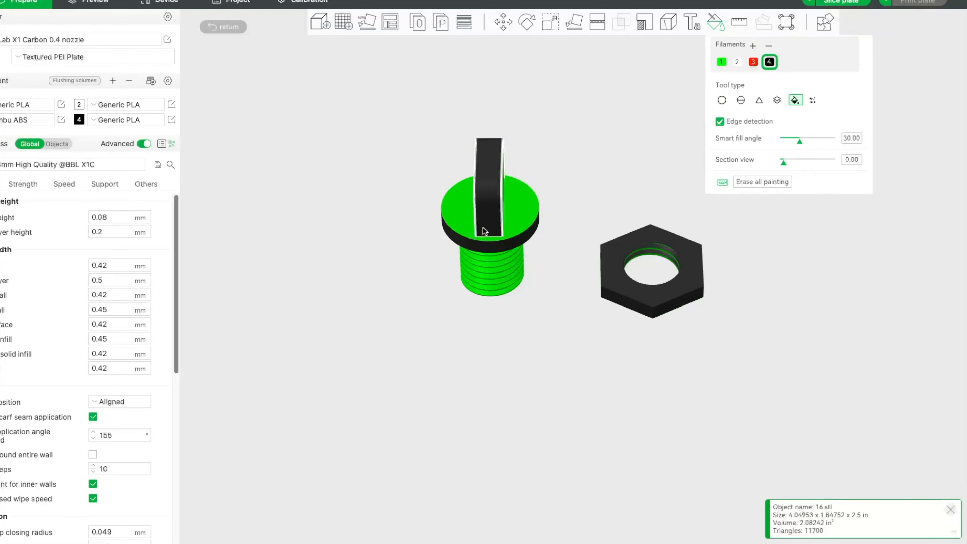
pyautogui.click(469, 224)
pyautogui.click(494, 272)
pyautogui.moveTo(721, 363); pyautogui.dragTo(689, 333)
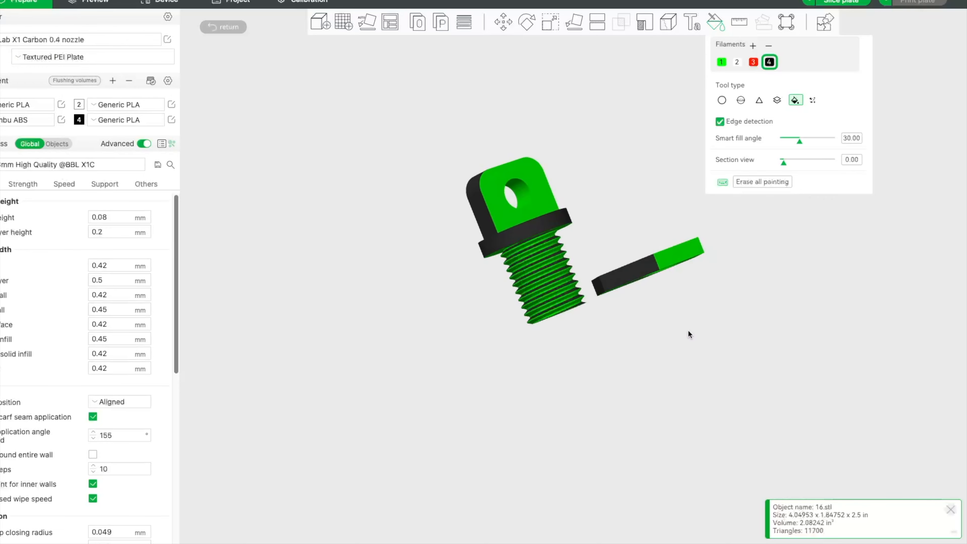
pyautogui.click(506, 212)
# Fill the nut's other side faces, underside and inner thread, the remaining shaft thread, and the flange's underside with filament 4
pyautogui.click(676, 260)
pyautogui.moveTo(682, 307); pyautogui.dragTo(612, 267)
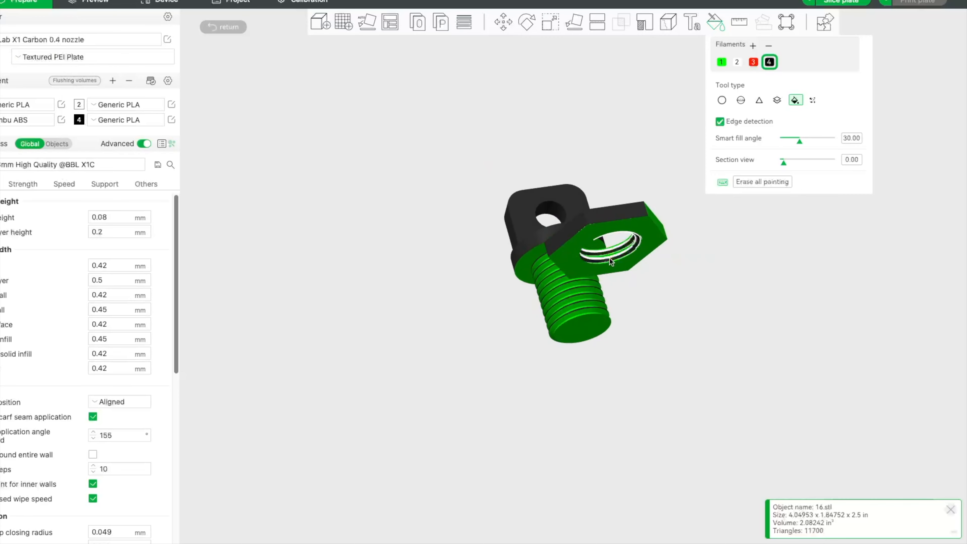
pyautogui.click(609, 261)
pyautogui.click(567, 301)
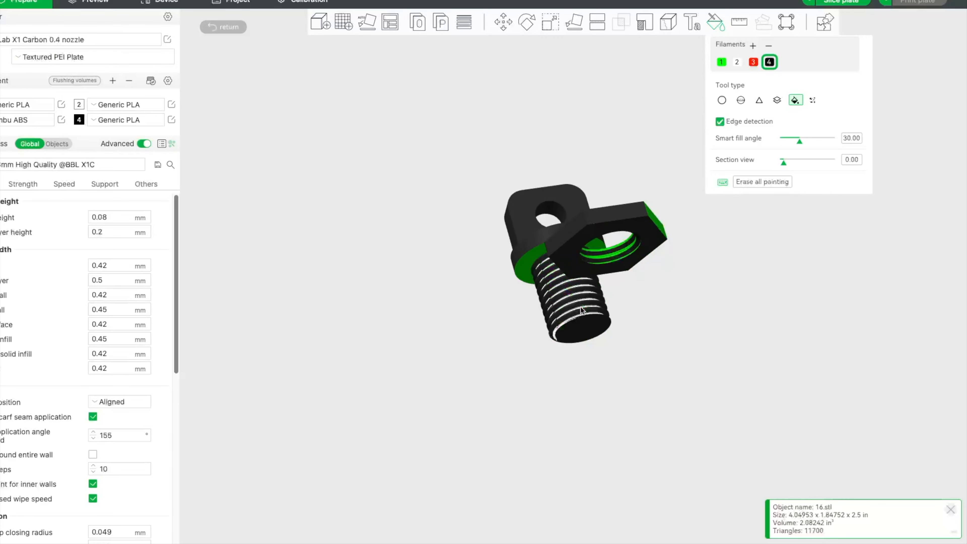
pyautogui.click(525, 266)
pyautogui.click(615, 252)
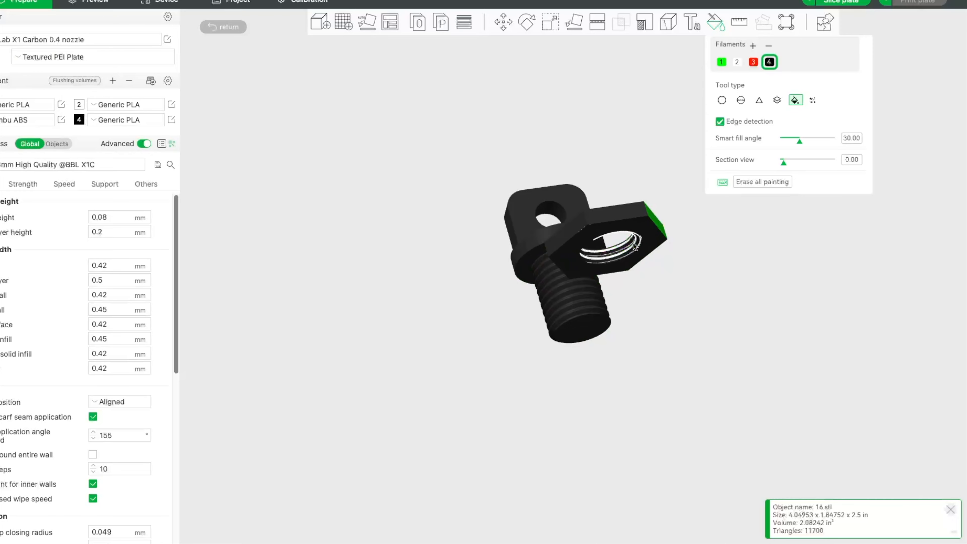
pyautogui.click(655, 223)
# Fill the remaining unpainted faces on the far side of both parts with filament 4
pyautogui.moveTo(691, 265); pyautogui.dragTo(609, 295)
pyautogui.click(548, 297)
pyautogui.click(562, 296)
pyautogui.moveTo(675, 312); pyautogui.dragTo(688, 331)
pyautogui.click(632, 268)
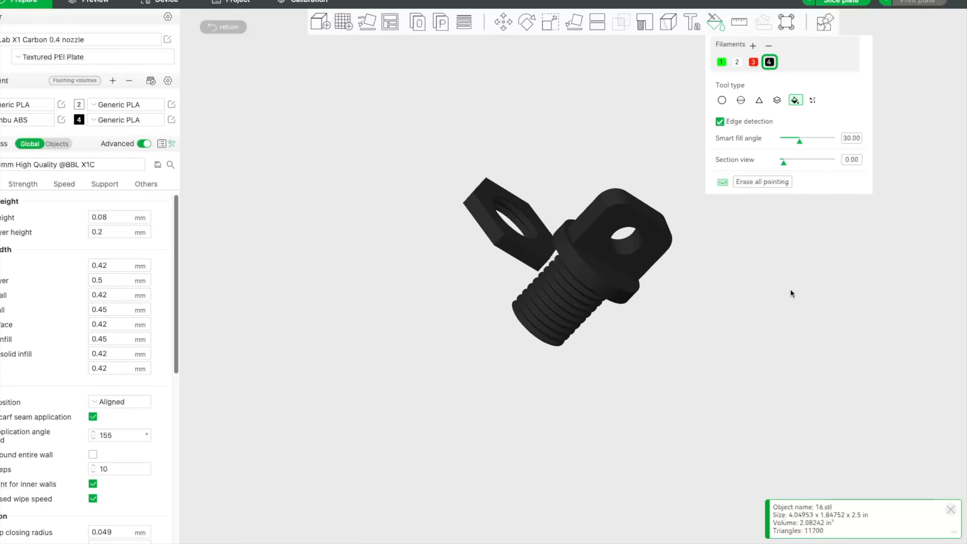
# Examine the painted nut and shaft from above for missed faces, and dismiss the object information notification
pyautogui.moveTo(790, 288); pyautogui.dragTo(625, 183)
pyautogui.scroll(4, 623, 183)
pyautogui.moveTo(521, 377); pyautogui.dragTo(642, 291)
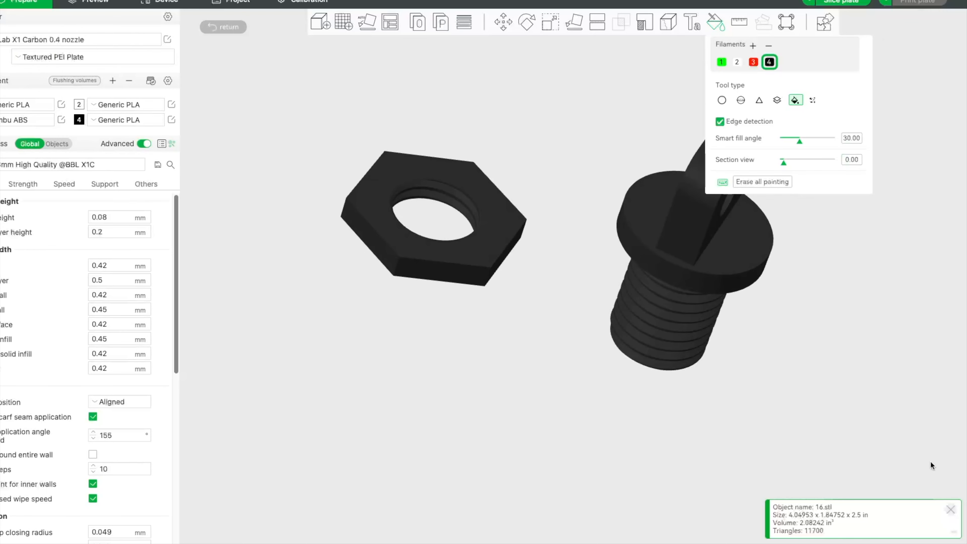
pyautogui.click(950, 509)
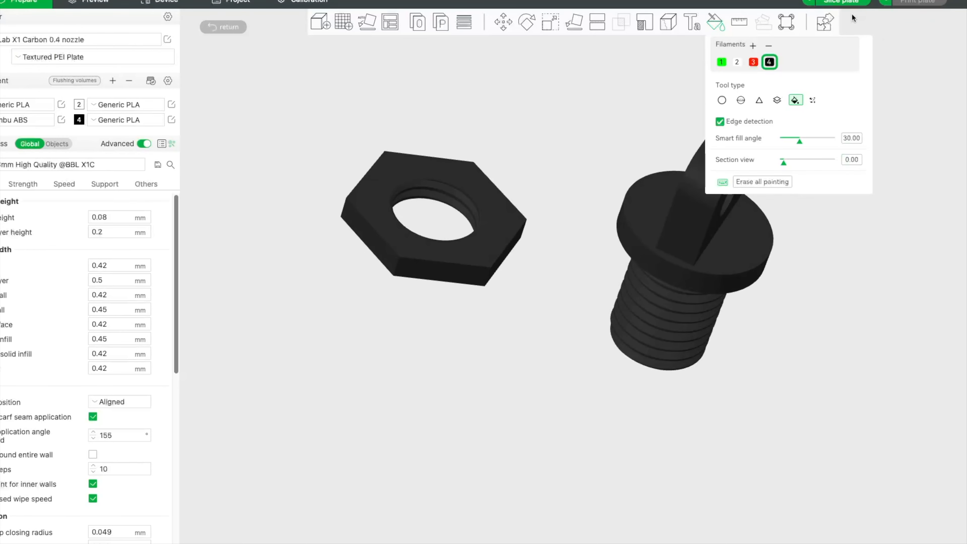